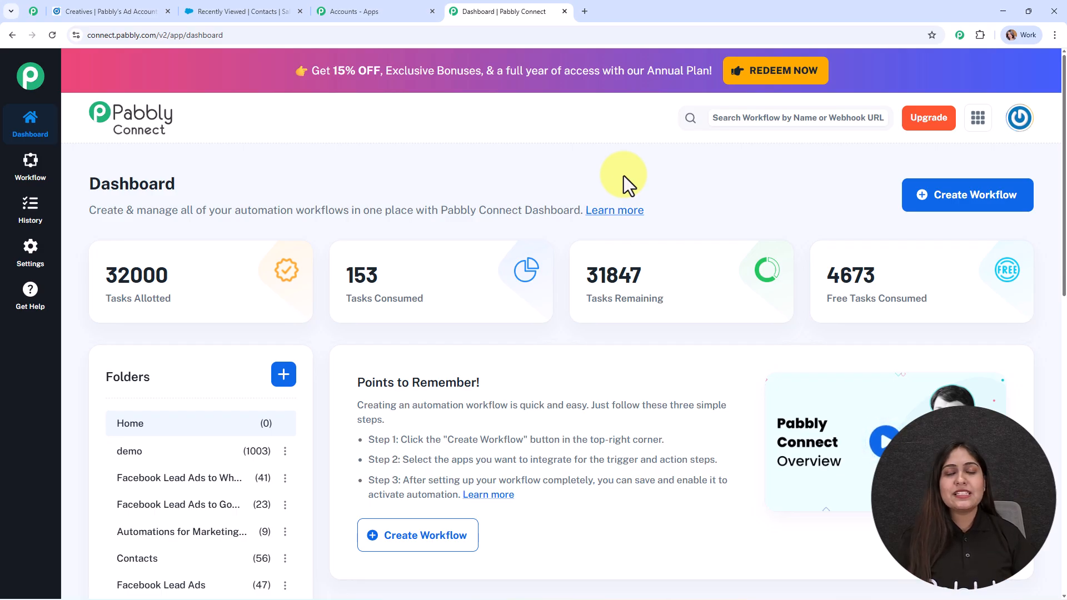
# Step: View the list of Pabbly apps, return to the dashboard, and open the Pabbly Community page
pyautogui.click(395, 5)
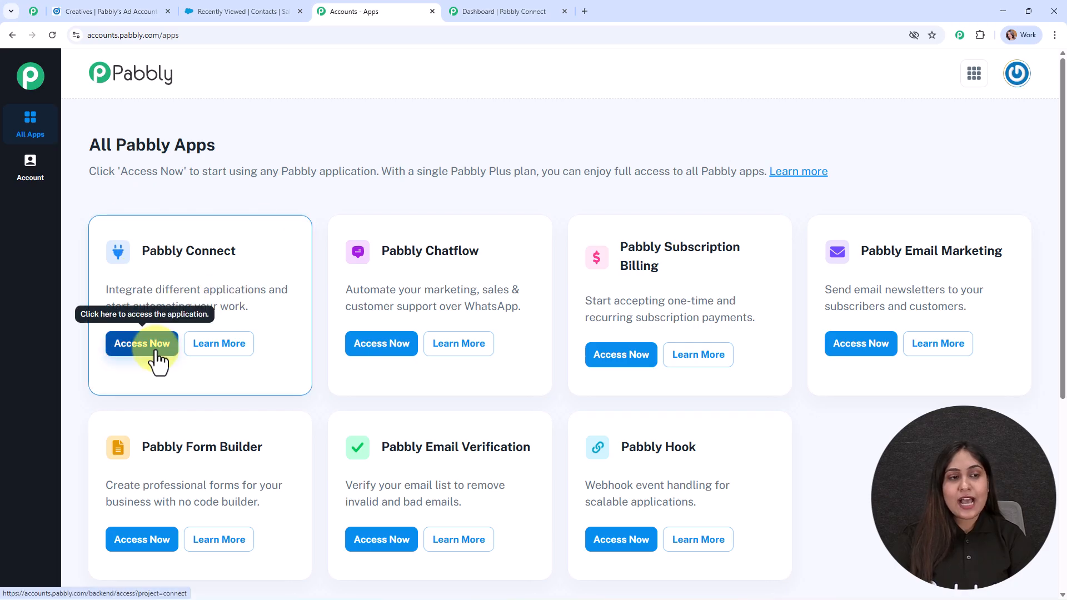
pyautogui.click(506, 11)
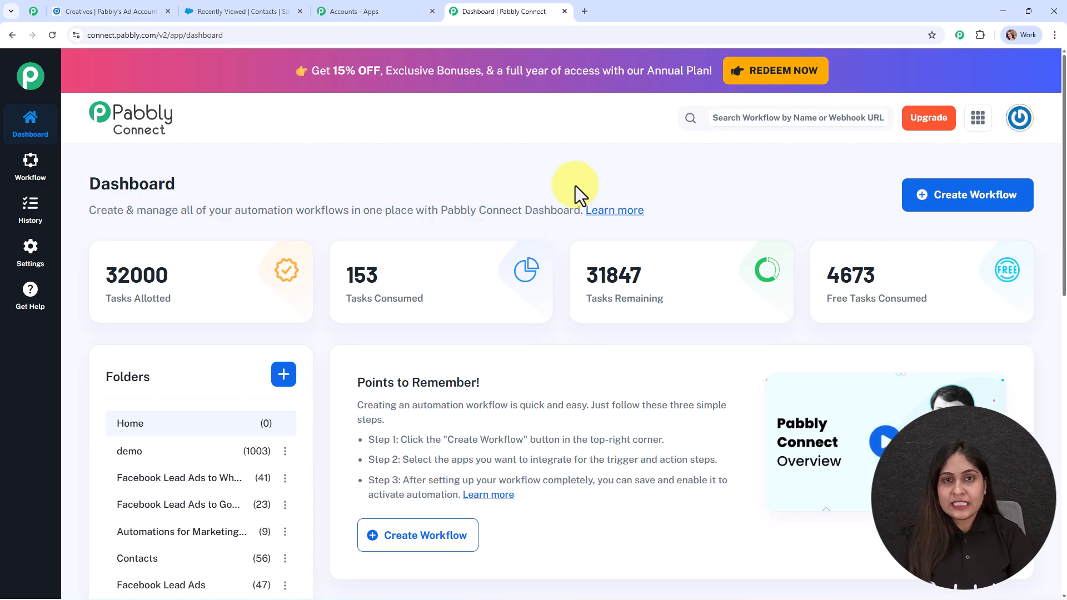
pyautogui.click(30, 10)
pyautogui.moveTo(424, 269); pyautogui.dragTo(761, 317)
pyautogui.click(769, 329)
# Step: Scroll through the Community page sections, go back to the top, then return to the Pabbly Connect dashboard
pyautogui.scroll(-15, 770, 329)
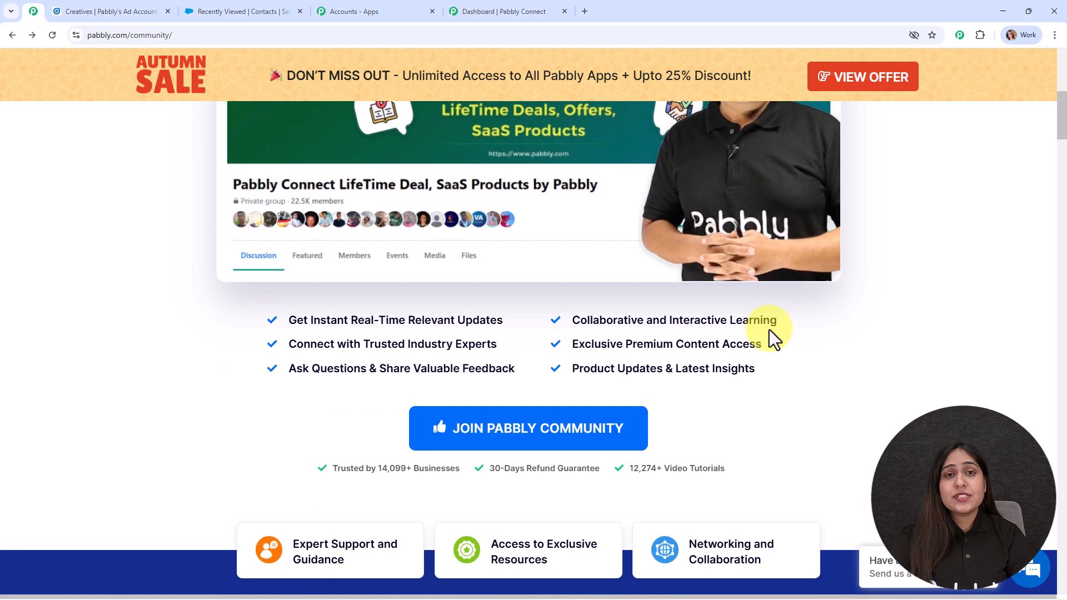
pyautogui.scroll(-15, 769, 328)
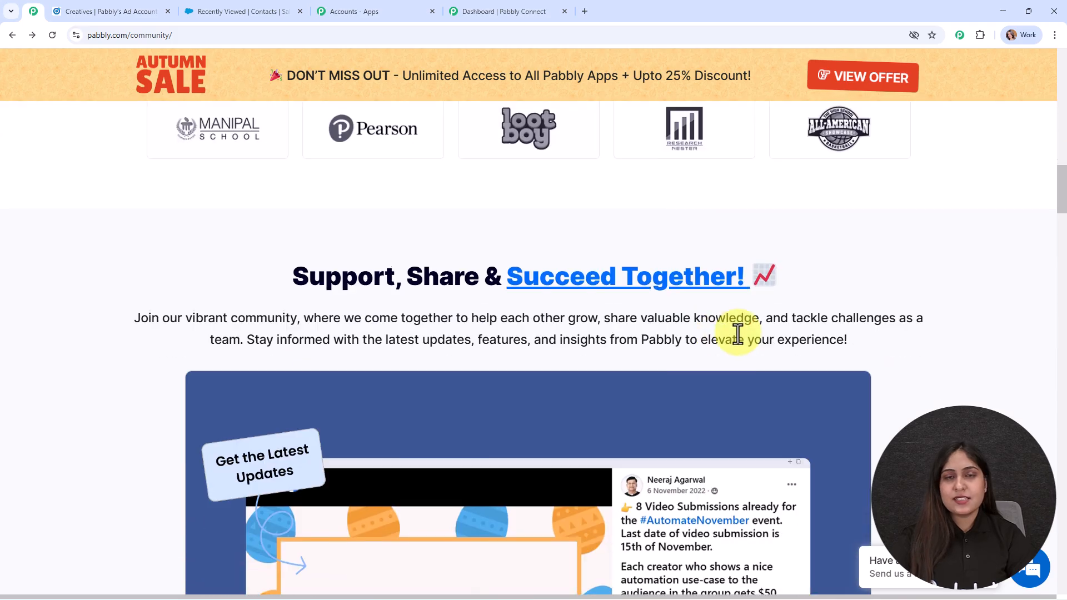
pyautogui.scroll(-15, 717, 331)
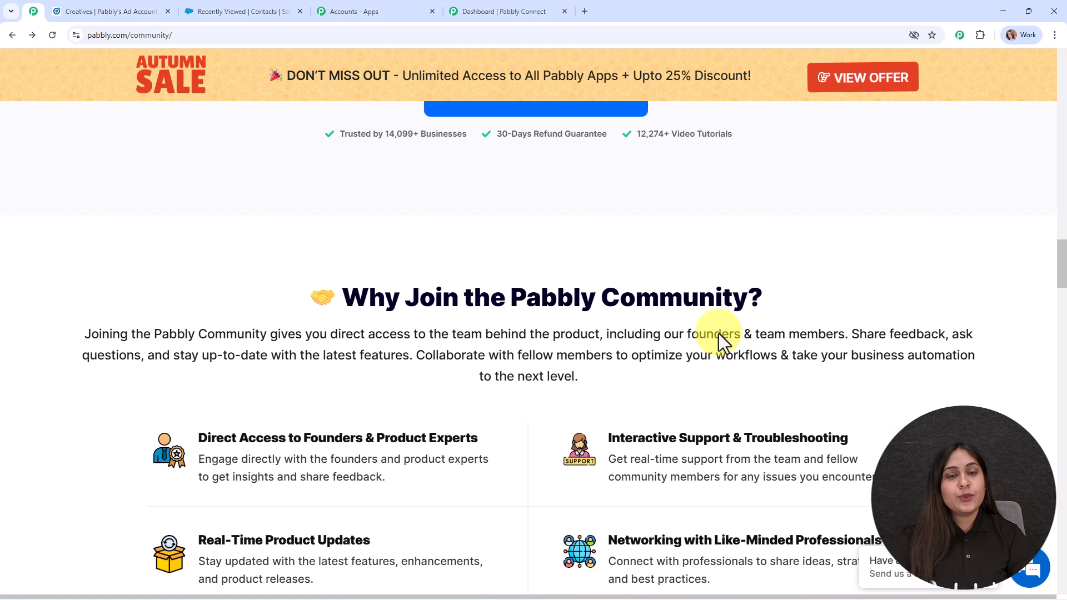
pyautogui.scroll(-15, 719, 333)
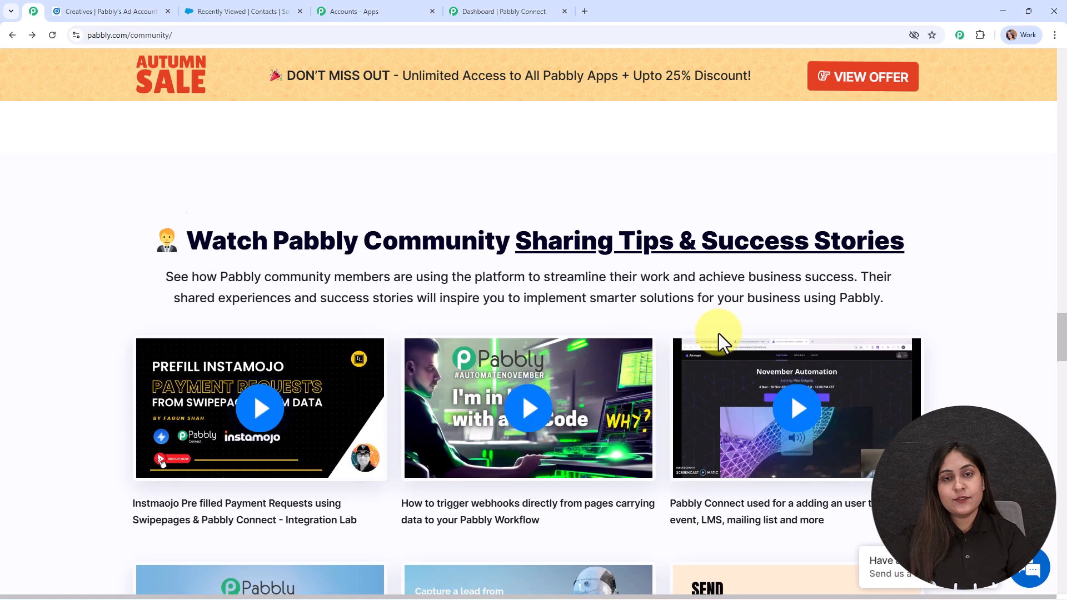
pyautogui.scroll(-7, 719, 334)
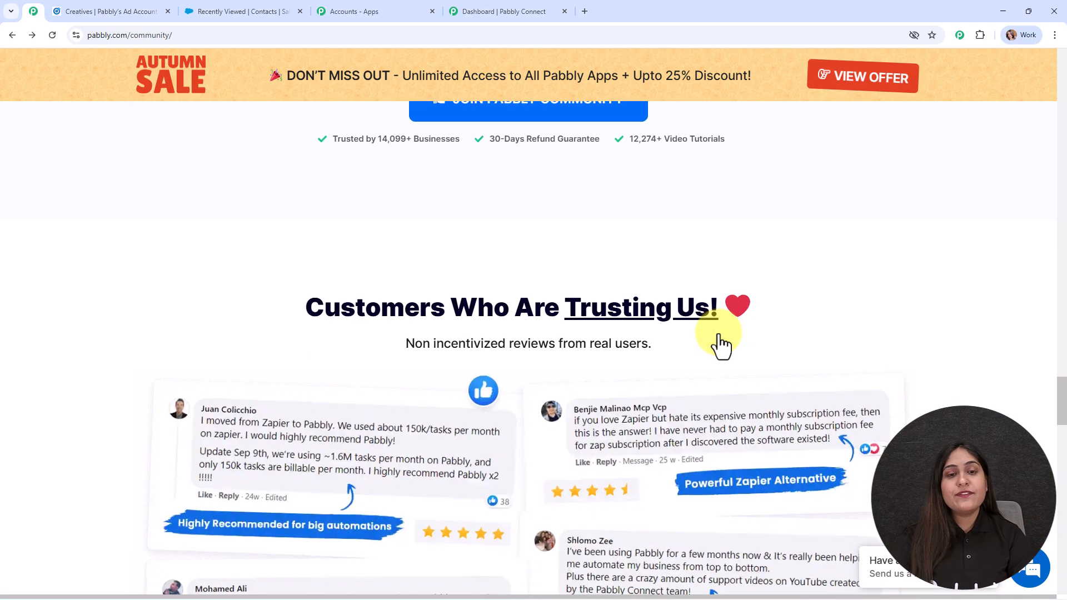
pyautogui.scroll(-12, 718, 334)
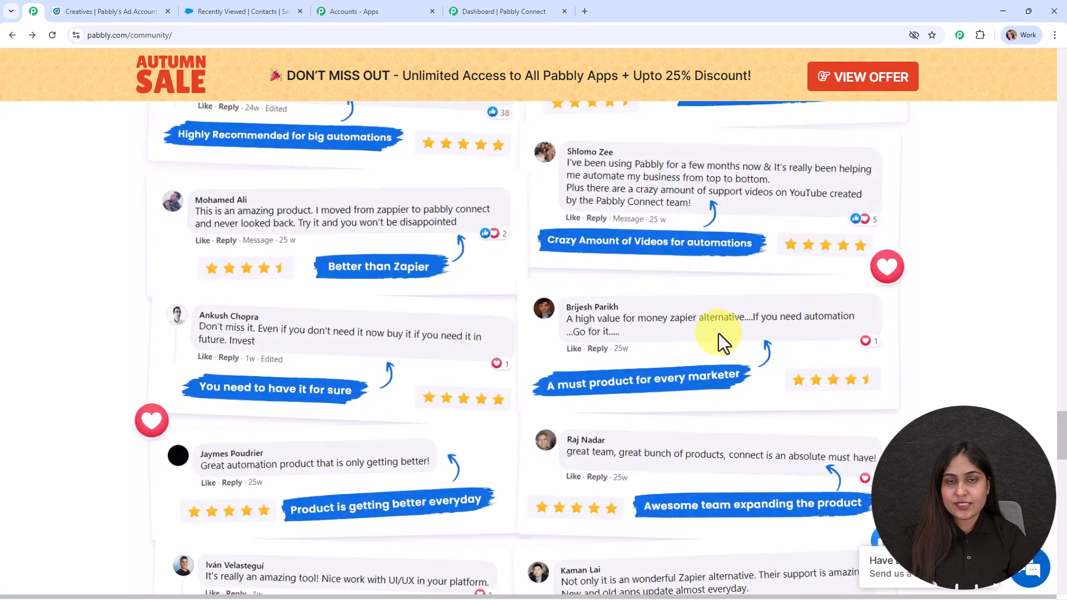
pyautogui.scroll(-12, 718, 333)
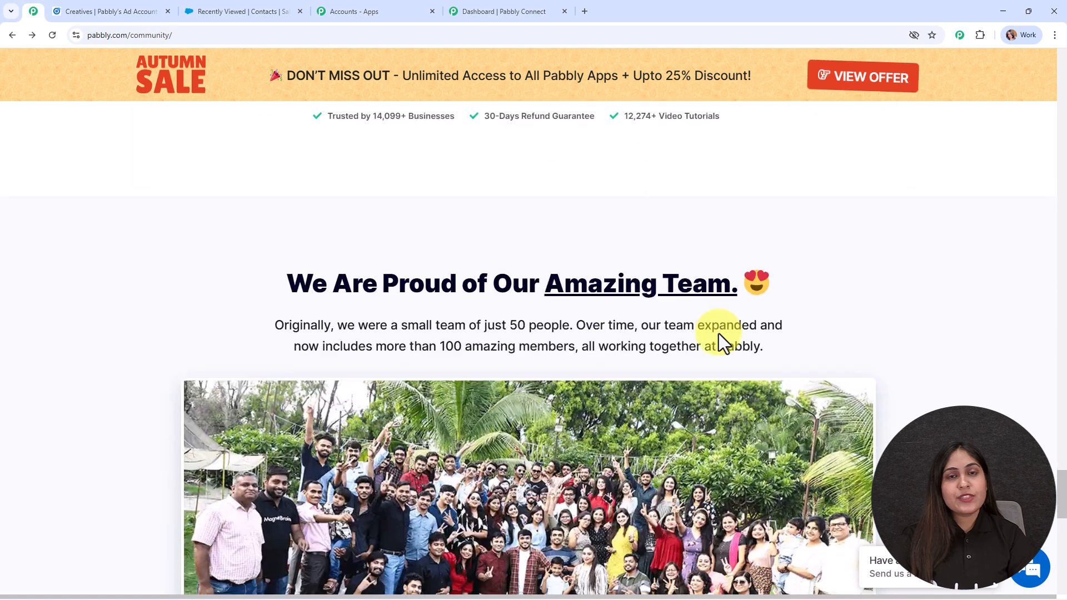
pyautogui.scroll(-3, 718, 333)
pyautogui.scroll(12, 719, 333)
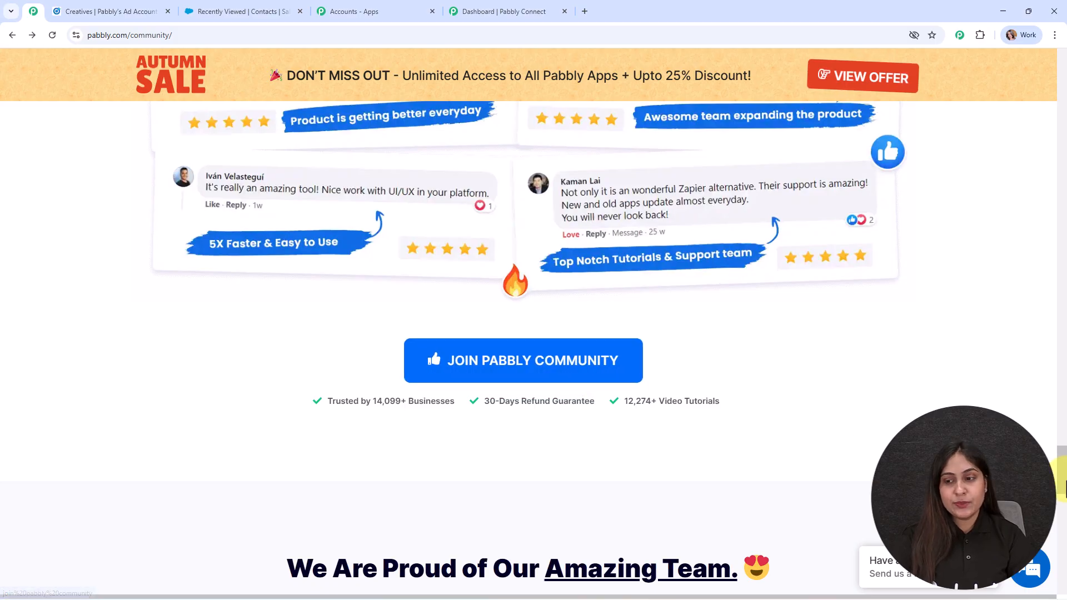
pyautogui.moveTo(1059, 453); pyautogui.dragTo(1048, 89)
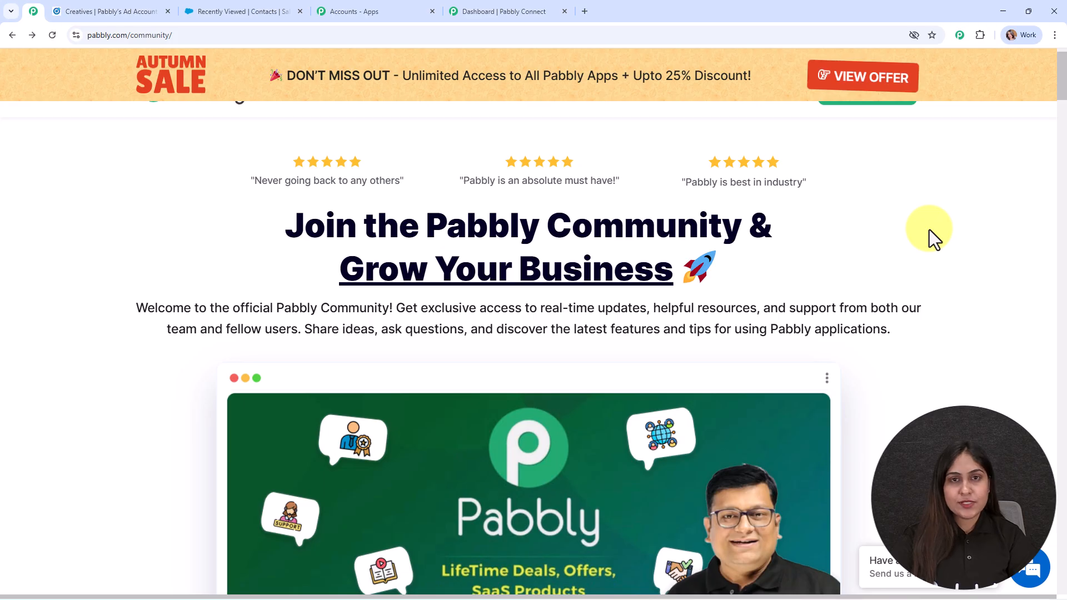
pyautogui.click(484, 10)
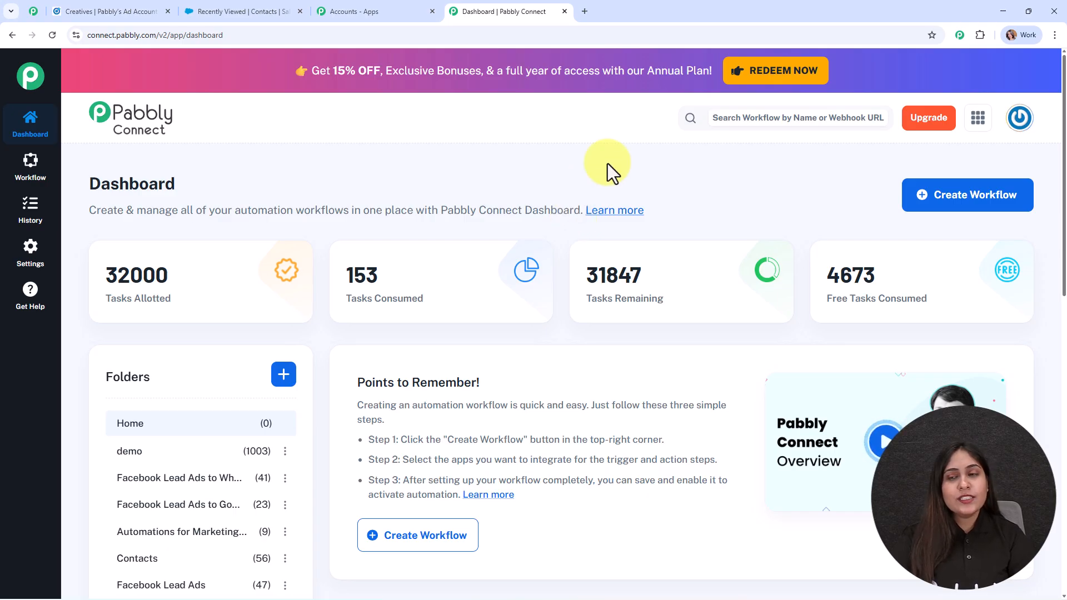
# Step: Start a new workflow so the Select Workflow Builder dialog offers New (Beta) and Classic
pyautogui.click(934, 203)
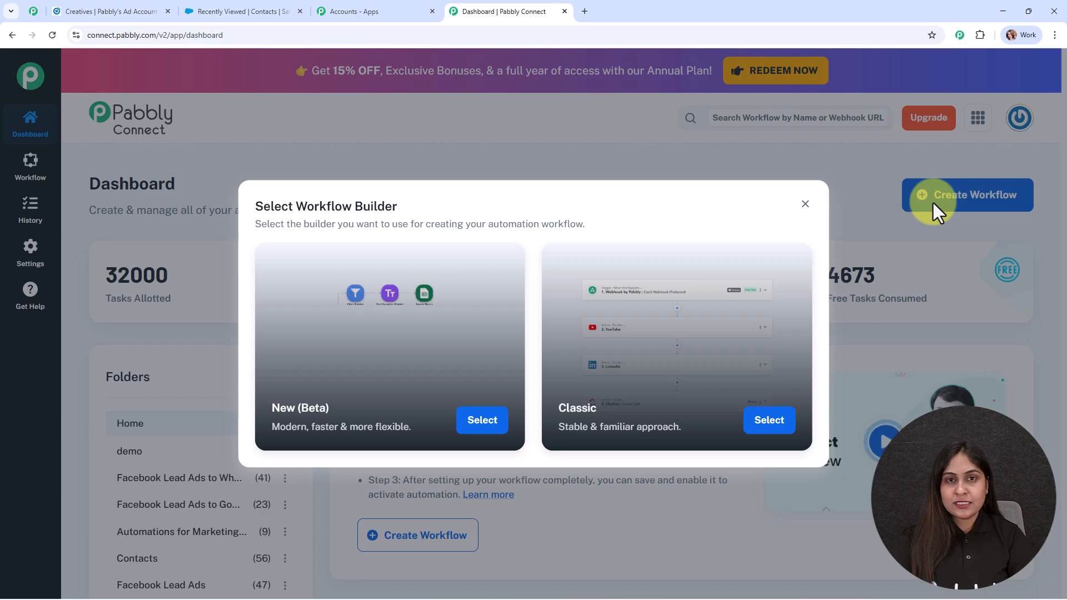
pyautogui.moveTo(462, 202); pyautogui.dragTo(231, 204)
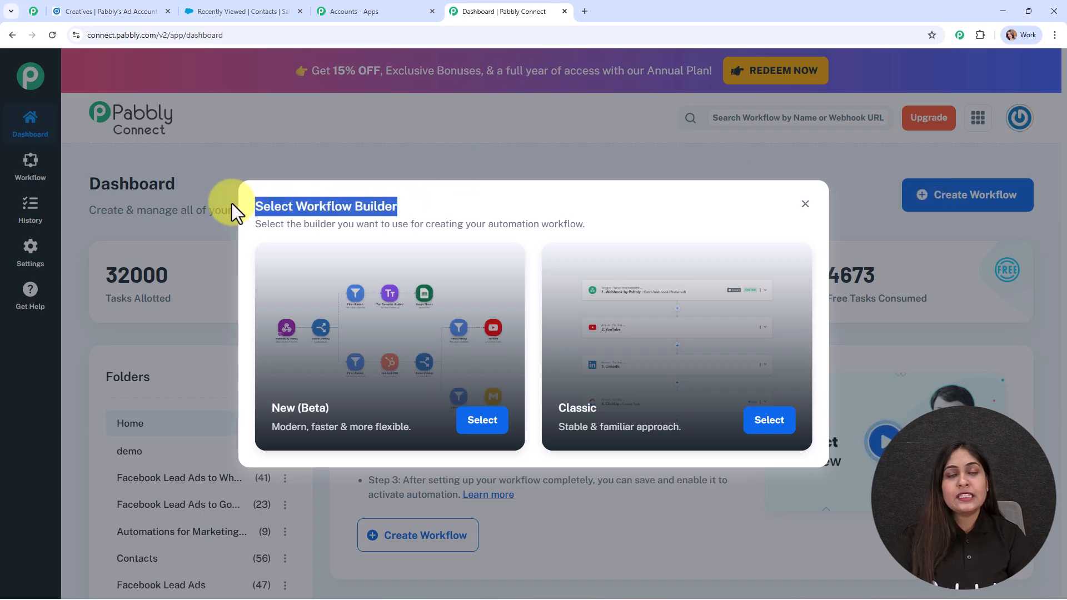
pyautogui.click(423, 207)
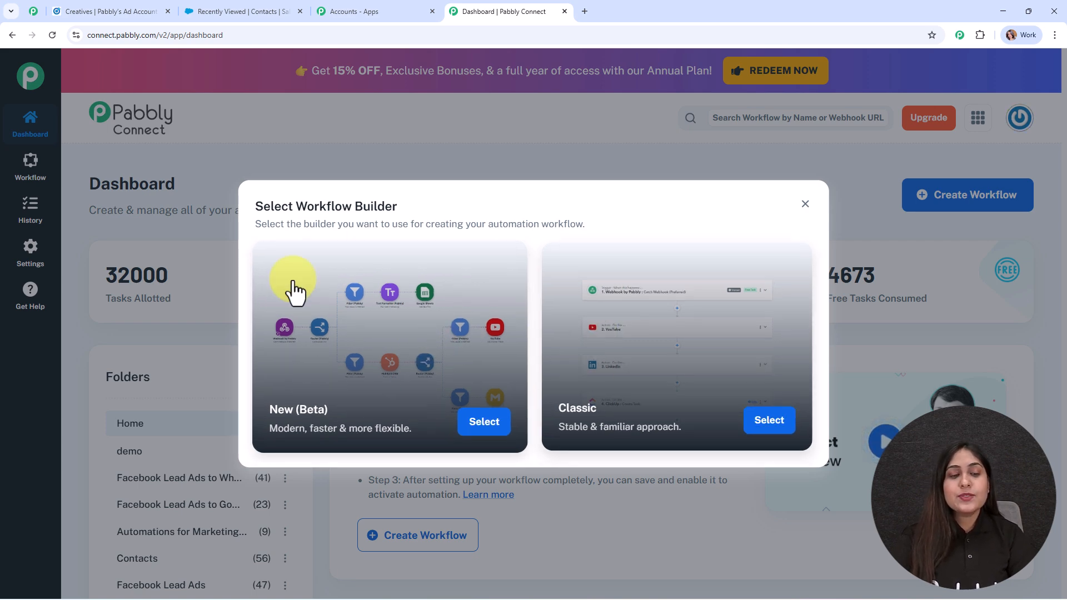
# Step: Choose the New (Beta) builder and name the workflow 'Send LinkedIn Lead Gen Form Responses to Salesforce'
pyautogui.click(471, 428)
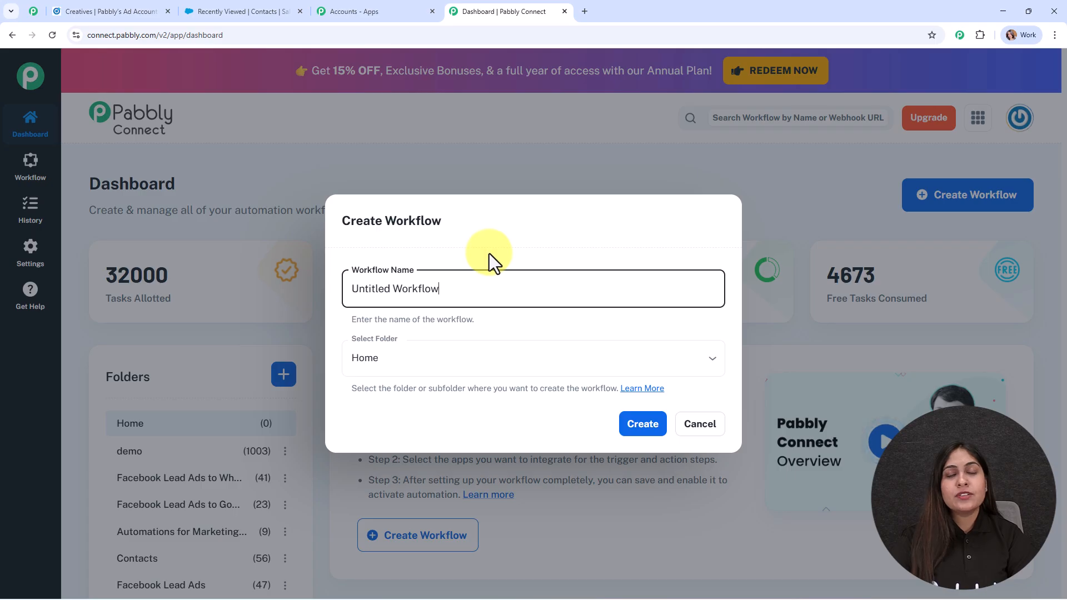
pyautogui.moveTo(440, 289); pyautogui.dragTo(636, 291)
pyautogui.write('Send LinkedIn Lead Gen Form Responses to Salesforce')
pyautogui.click(642, 322)
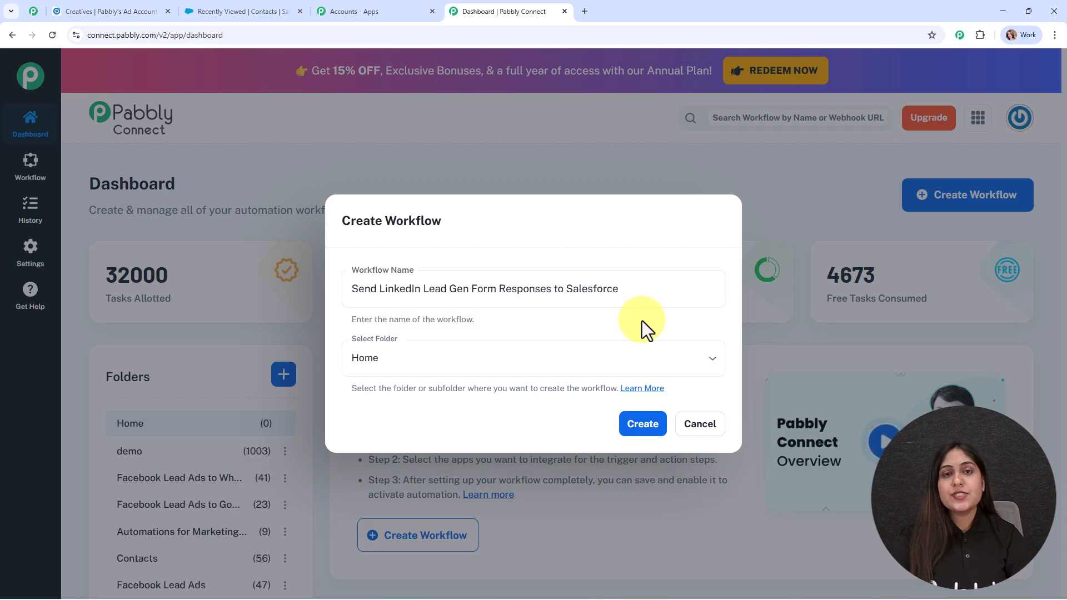
pyautogui.click(531, 284)
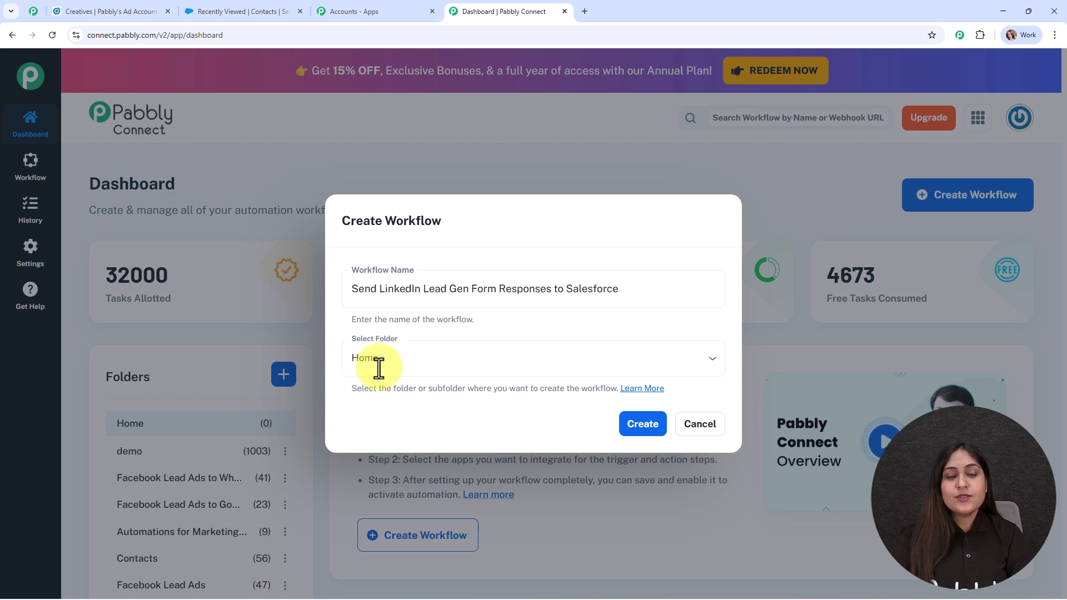
# Step: Place the workflow in the Automations folder and open the folders help article
pyautogui.click(463, 347)
pyautogui.scroll(-1, 452, 322)
pyautogui.click(449, 300)
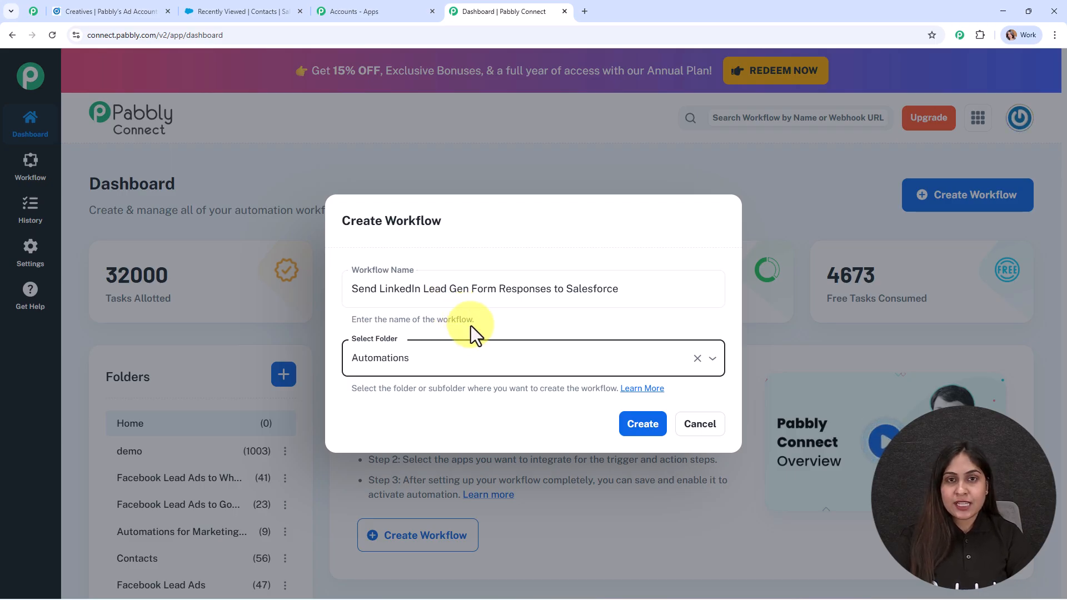
pyautogui.click(634, 391)
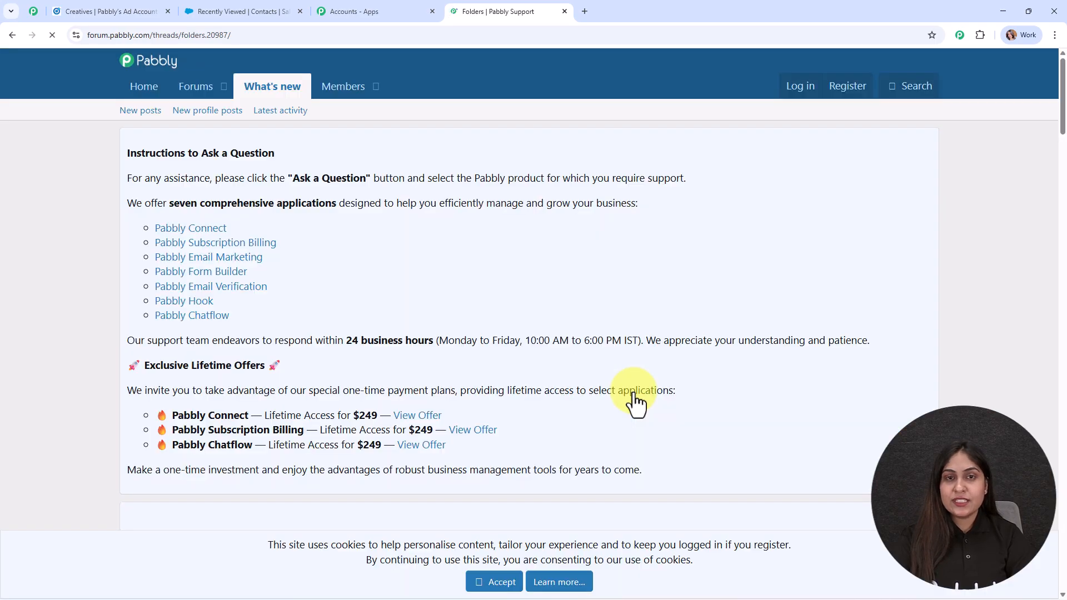
# Step: Scroll through the forum's Folders guide on creating, nesting, renaming and sharing folders
pyautogui.scroll(-5, 603, 317)
pyautogui.scroll(-18, 598, 312)
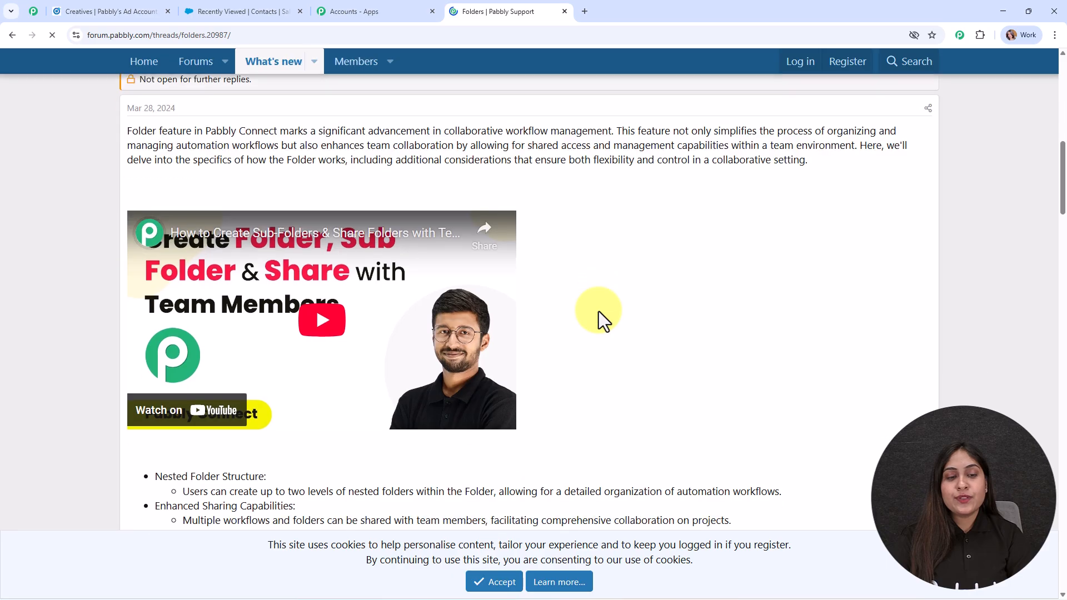
pyautogui.scroll(-2, 598, 312)
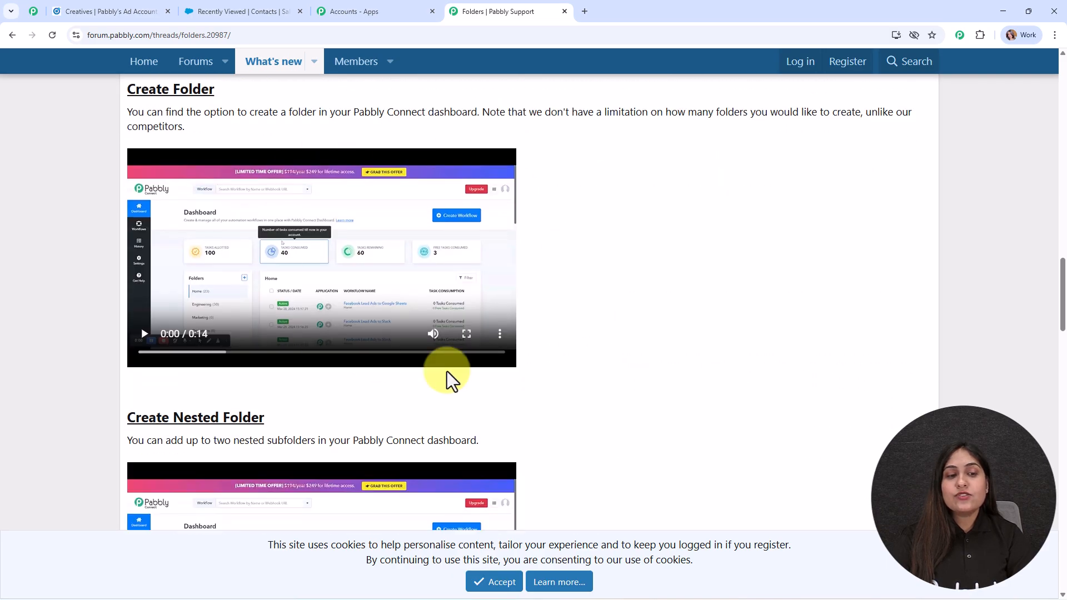
pyautogui.scroll(-9, 536, 334)
pyautogui.scroll(-3, 530, 326)
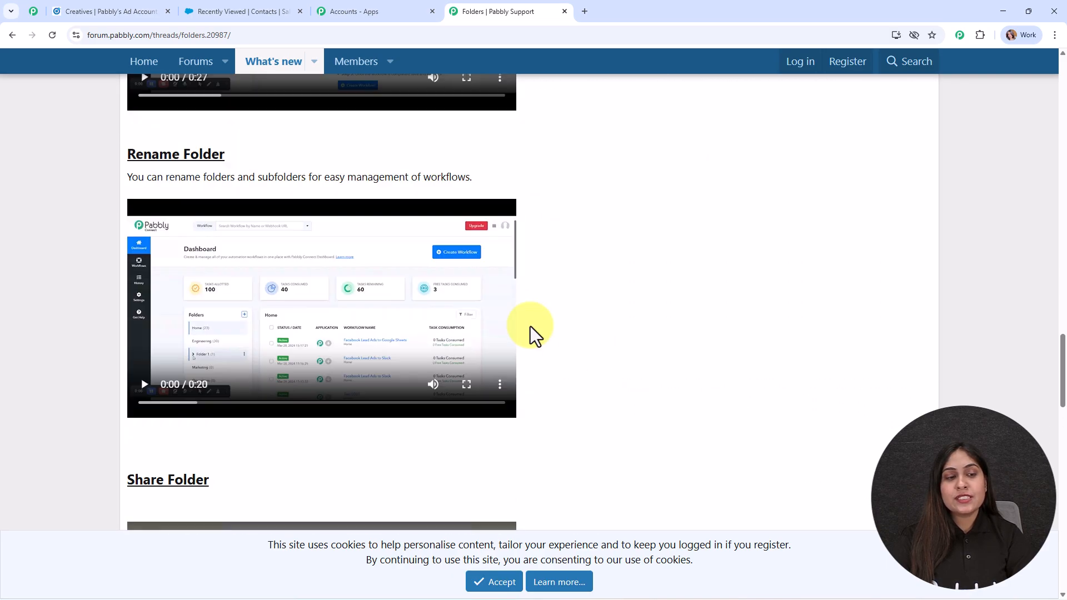
pyautogui.scroll(15, 530, 325)
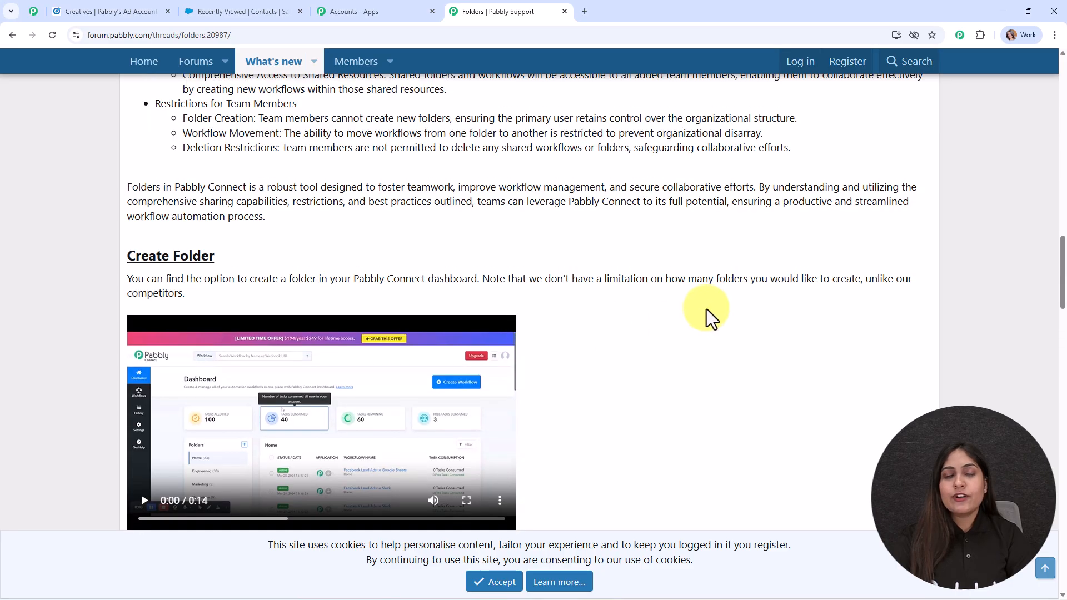
pyautogui.scroll(10, 708, 312)
# Step: Go back to the Create Workflow dialog and create the workflow, opening its empty builder
pyautogui.click(12, 35)
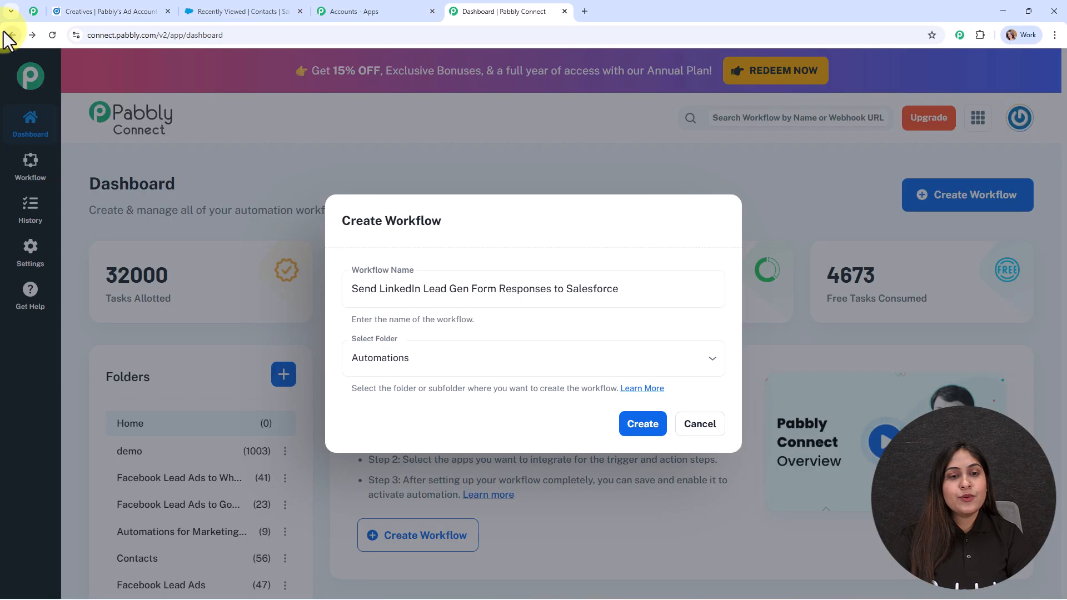
pyautogui.click(641, 431)
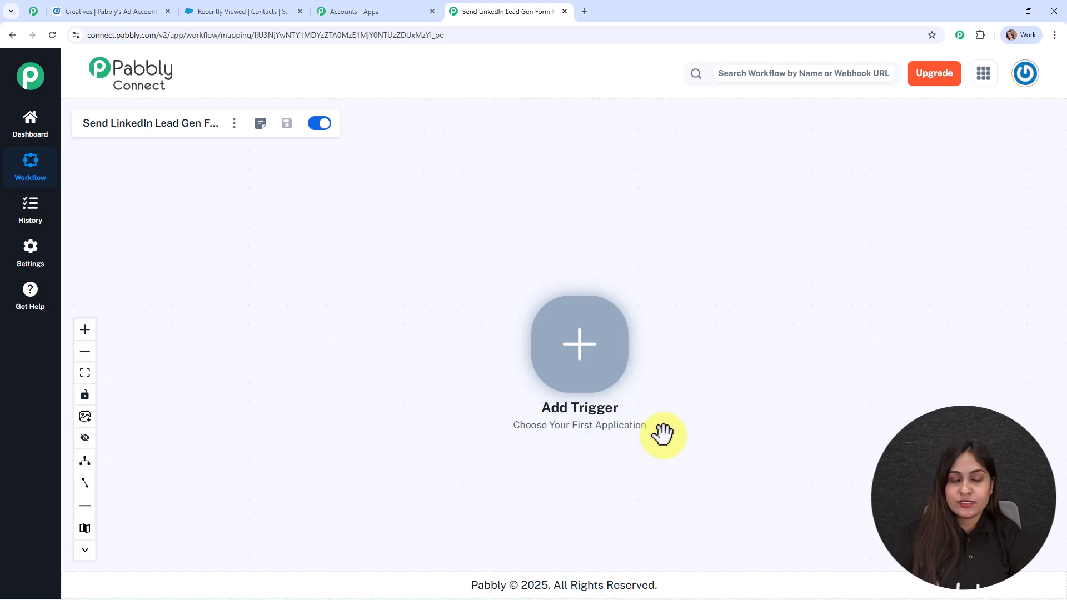
# Step: Set the workflow trigger to LinkedIn with the Lead Notifications event
pyautogui.click(611, 362)
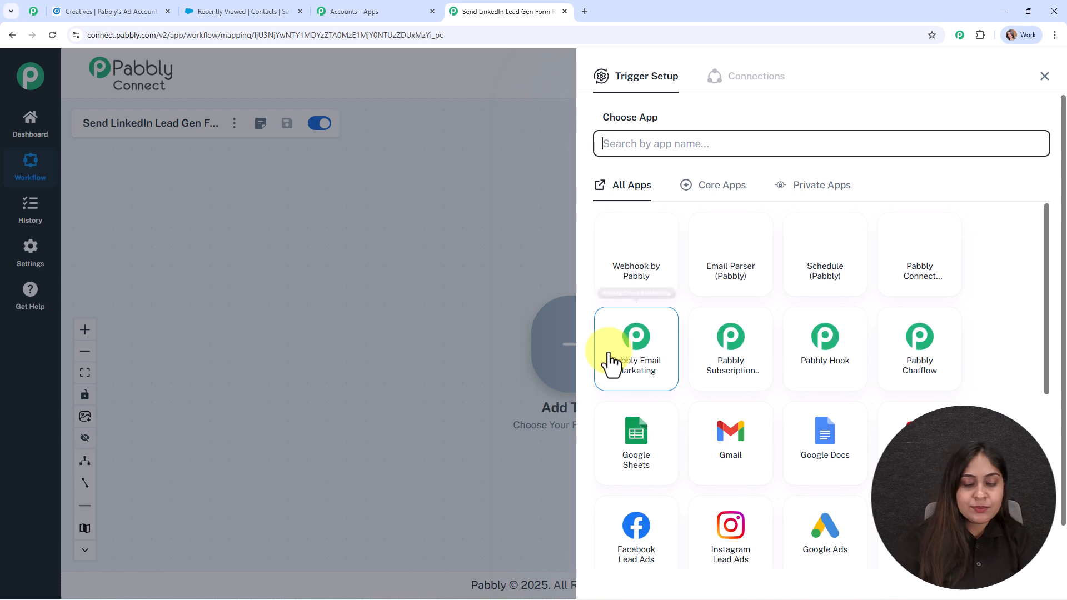
pyautogui.write('linked')
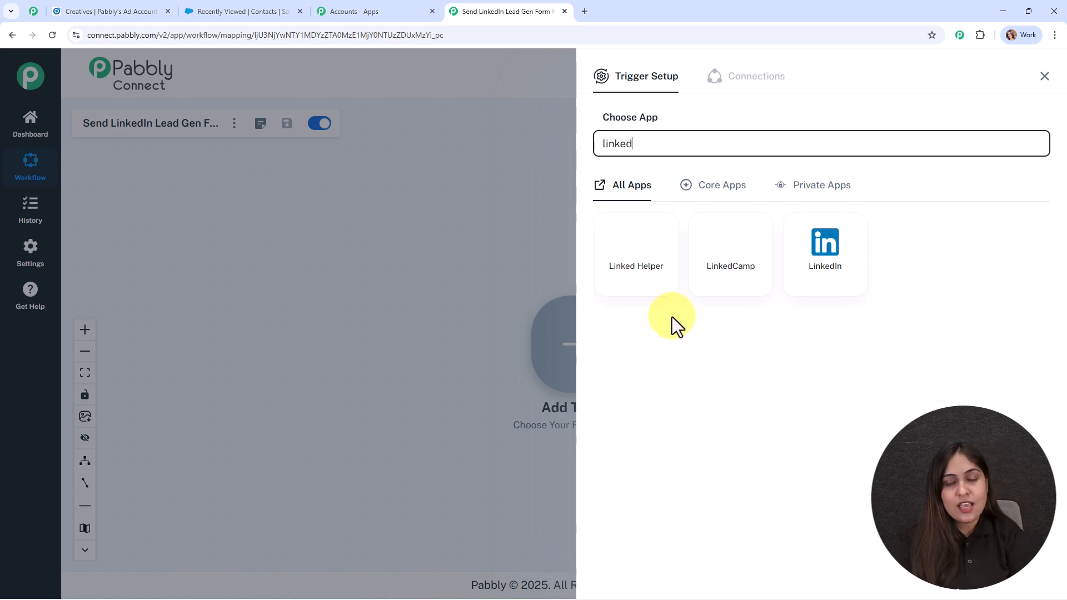
pyautogui.click(835, 268)
pyautogui.click(648, 214)
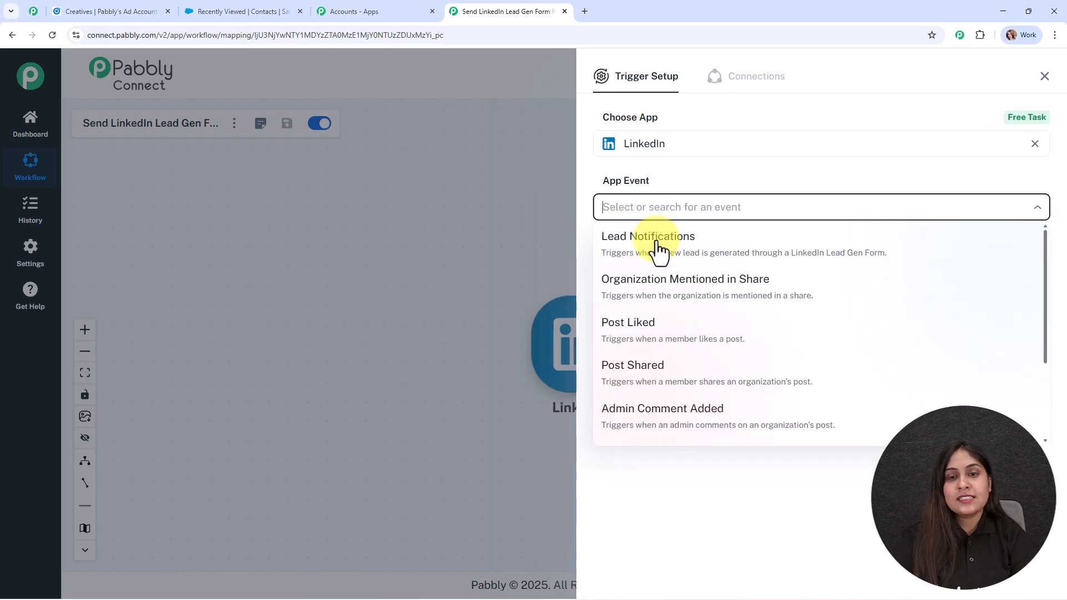
pyautogui.click(660, 245)
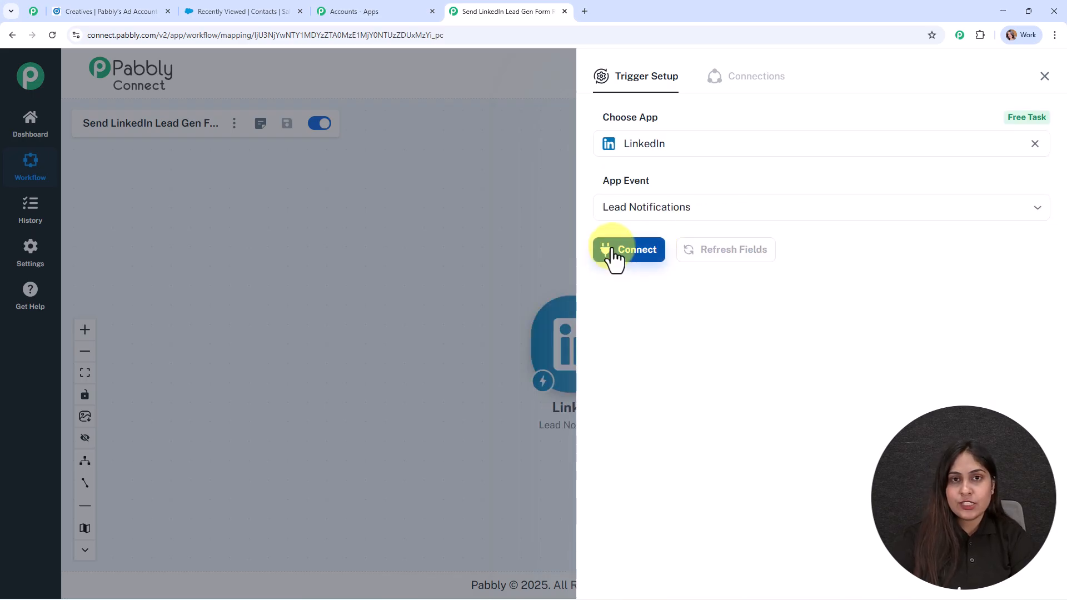
# Step: Add a new LinkedIn connection and sign in to LinkedIn in the authorisation window
pyautogui.click(614, 257)
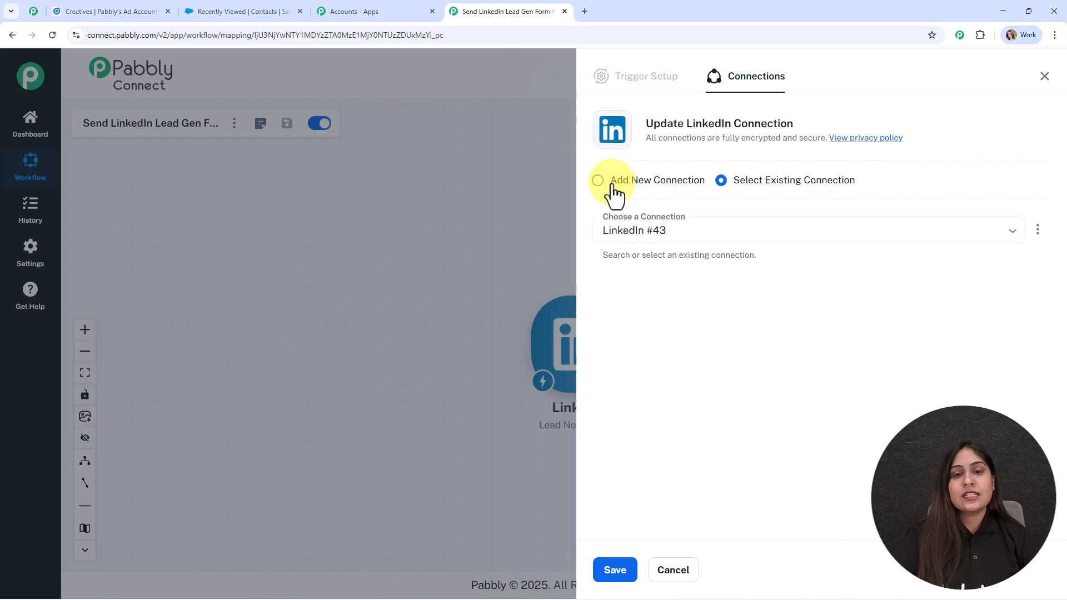
pyautogui.click(615, 195)
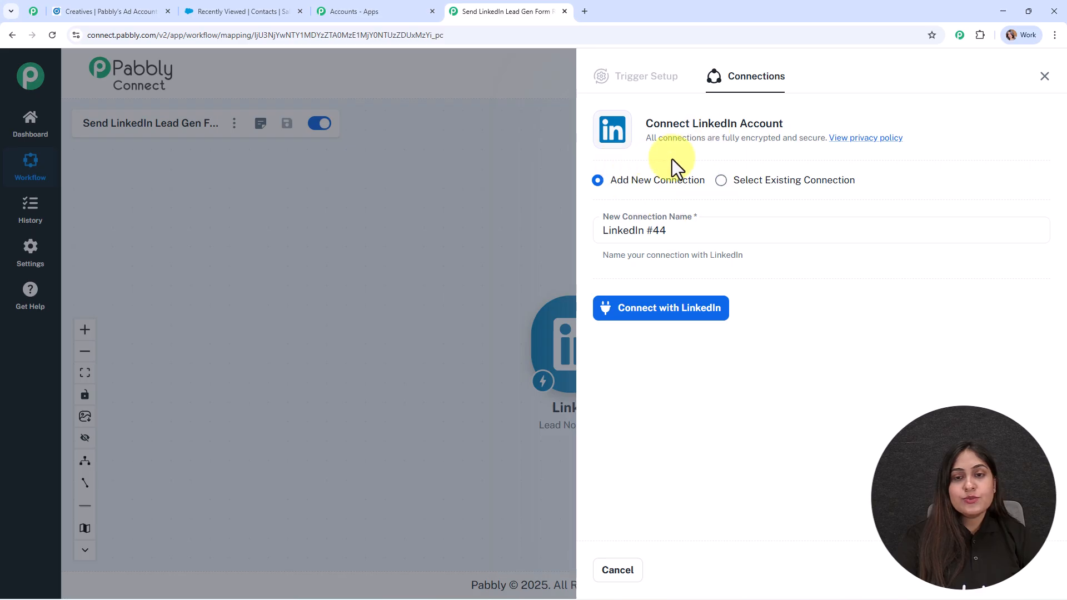
pyautogui.click(701, 322)
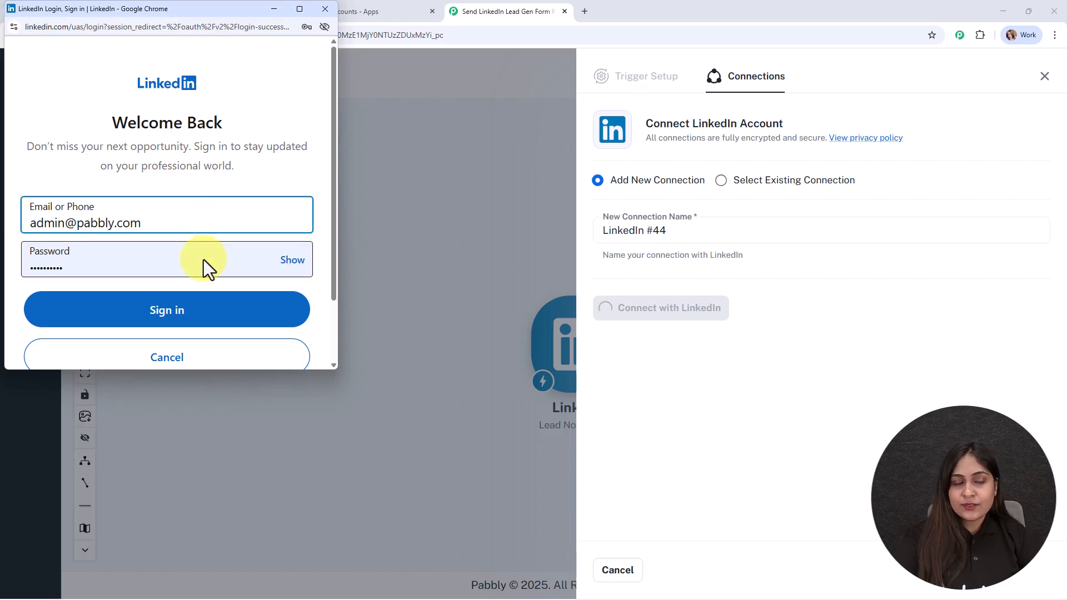
pyautogui.click(202, 309)
# Step: Finish the LinkedIn sign-in so the connection is created and Sponsored Account shows Pabbly's Ad Account
pyautogui.click(204, 316)
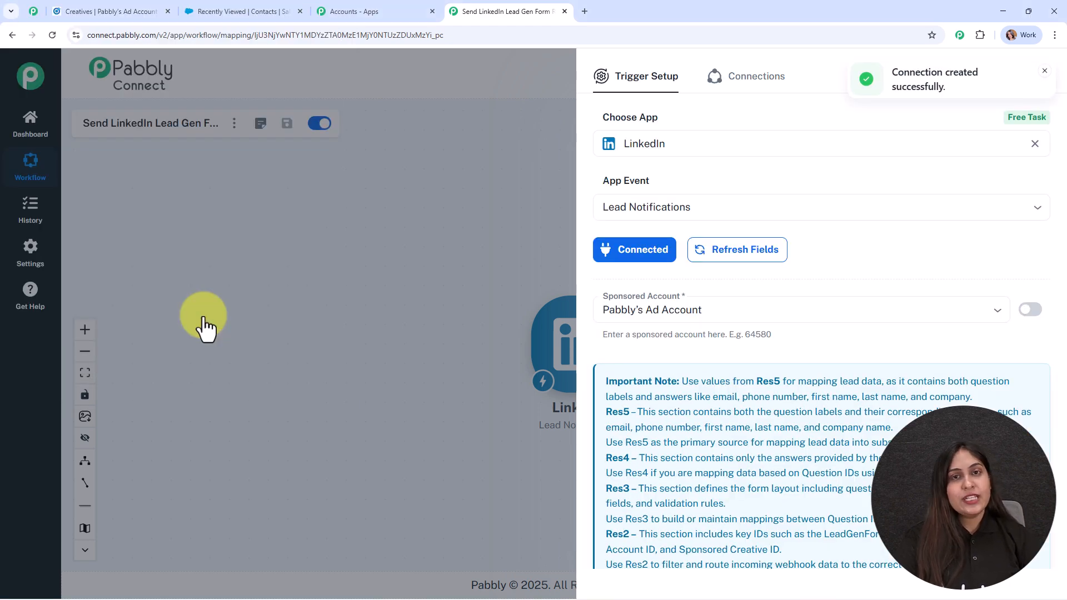
pyautogui.scroll(-2, 938, 286)
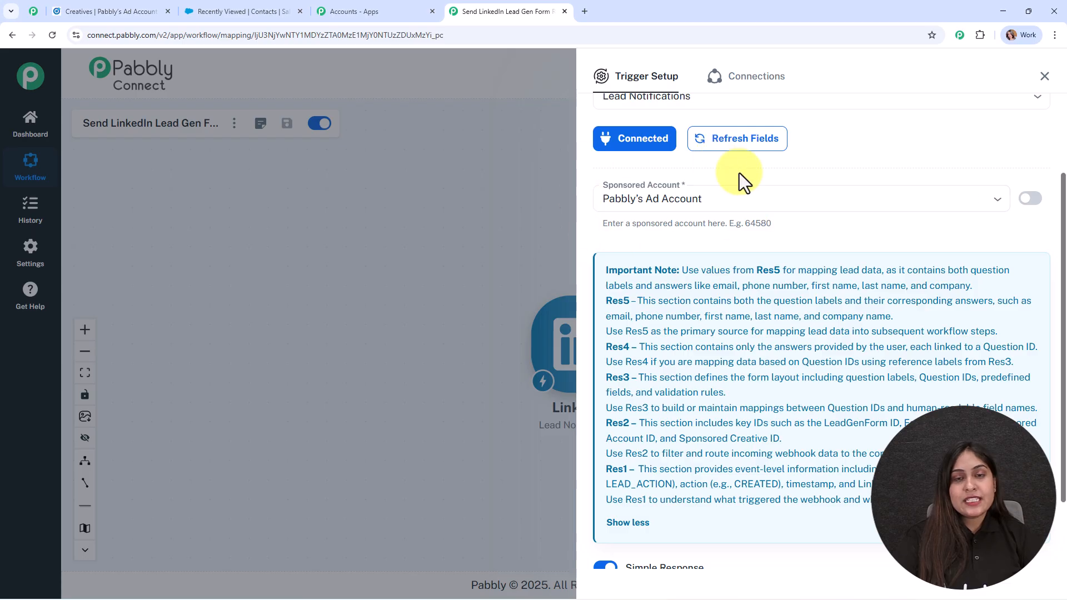
pyautogui.click(88, 11)
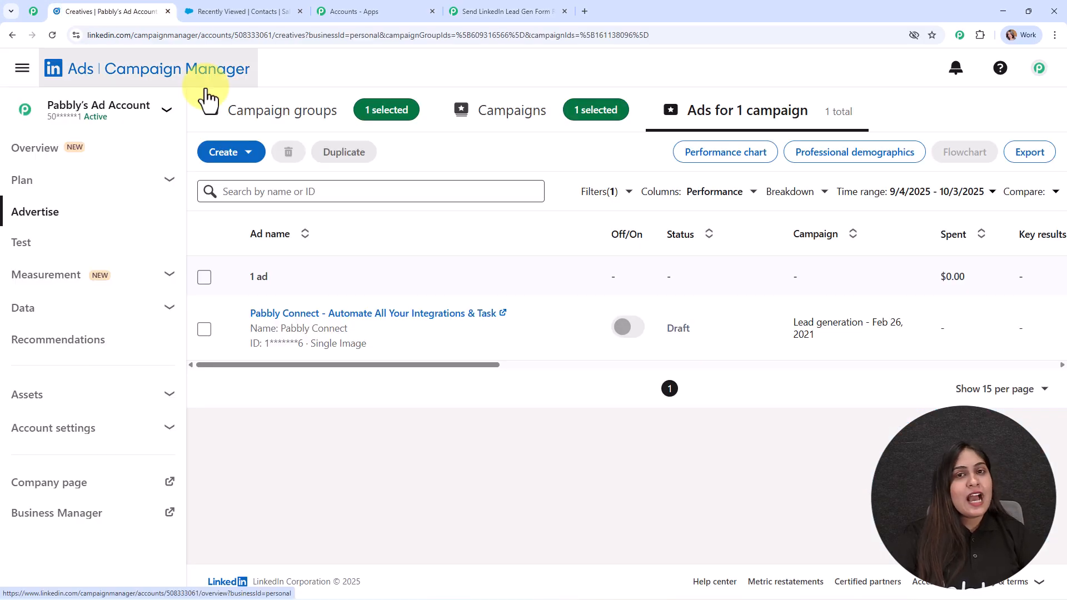
# Step: Confirm the lead ad belongs to Pabbly's Ad Account, then reopen the workflow's Sponsored Account list
pyautogui.moveTo(573, 311)
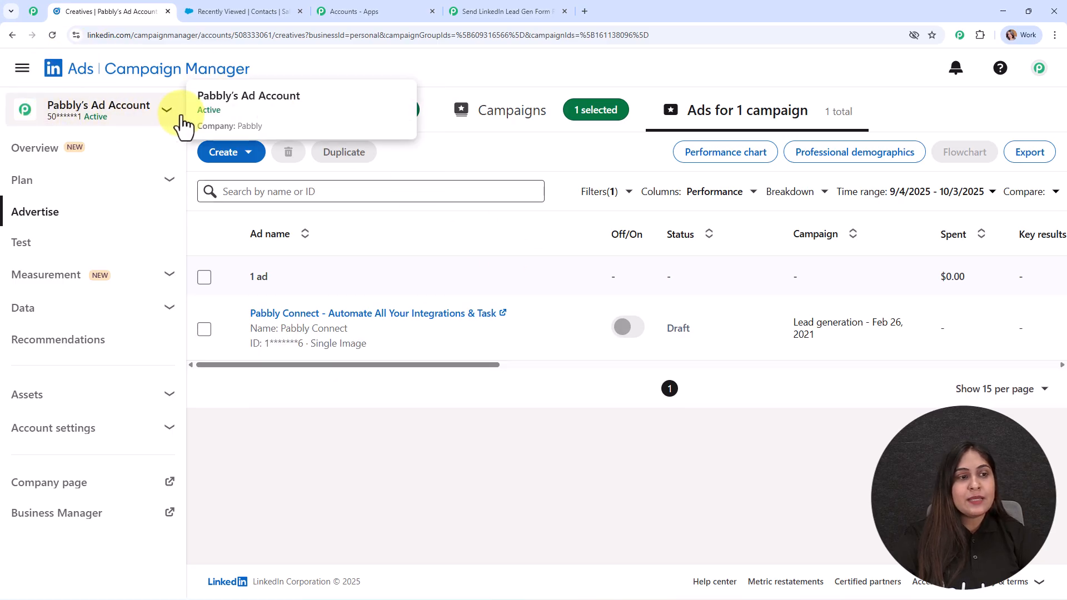
pyautogui.click(520, 10)
pyautogui.click(722, 194)
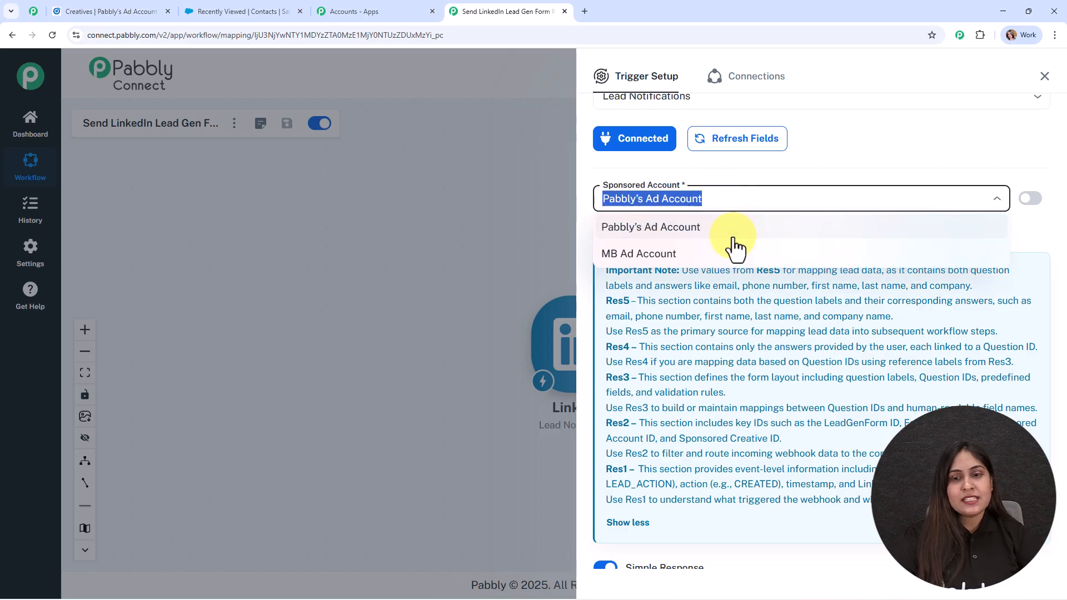
# Step: Keep Pabbly's Ad Account as sponsored account, then save the trigger and send a test request
pyautogui.click(733, 235)
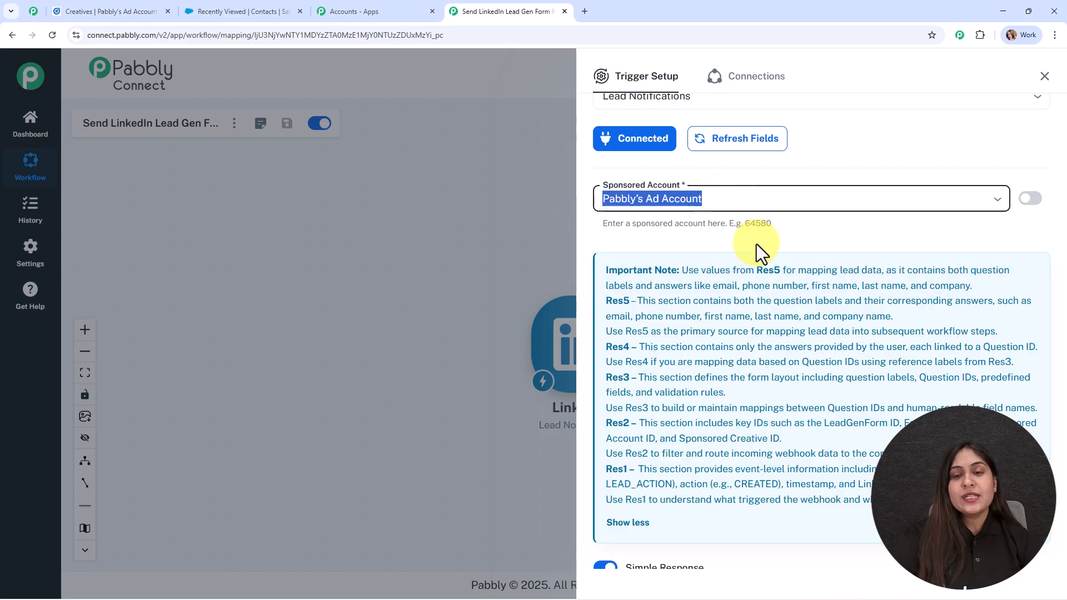
pyautogui.click(756, 244)
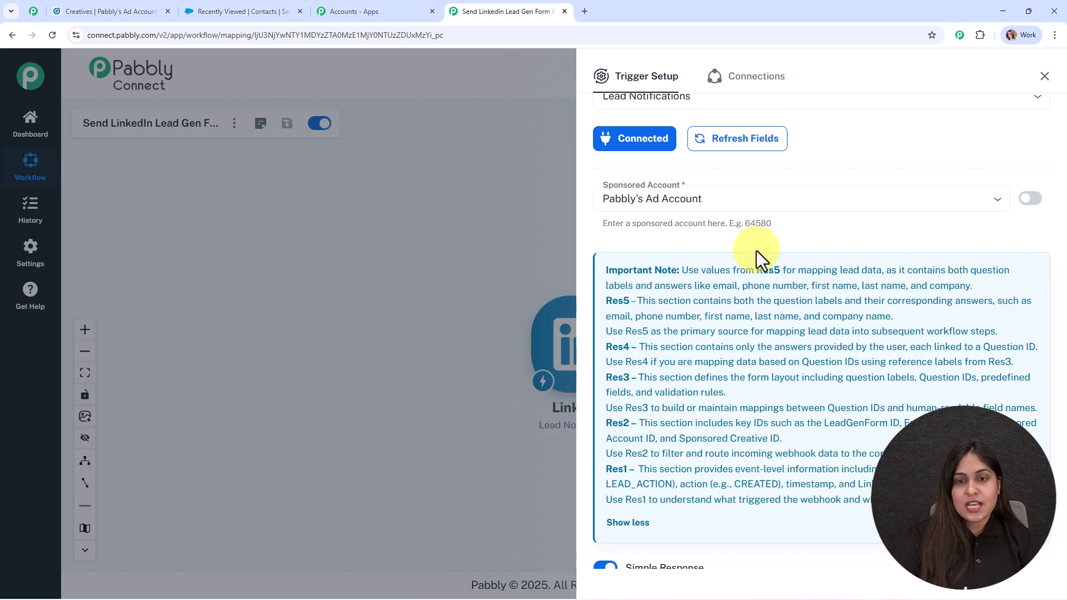
pyautogui.scroll(-2, 745, 283)
pyautogui.click(678, 517)
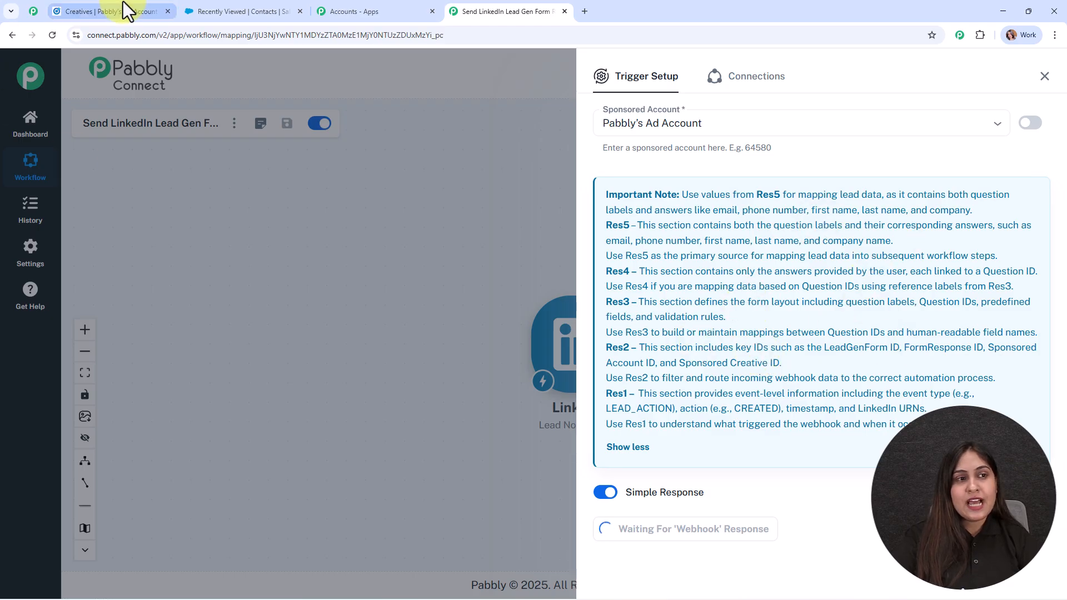
pyautogui.click(127, 10)
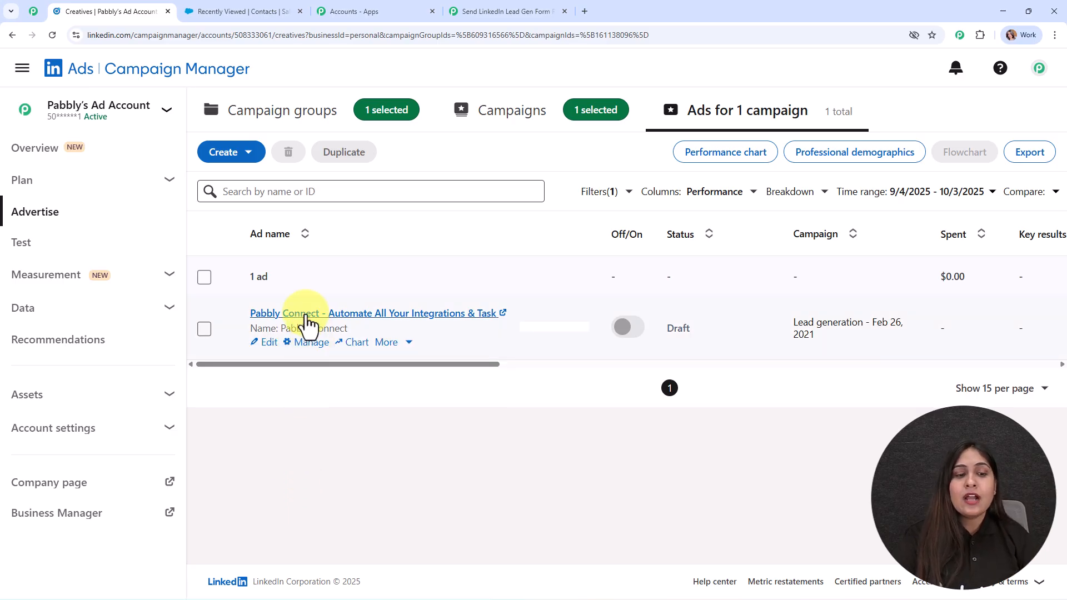
# Step: Open the sponsored post for the 'Pabbly Connect - Automate All Your Integrations & Task' ad
pyautogui.click(302, 315)
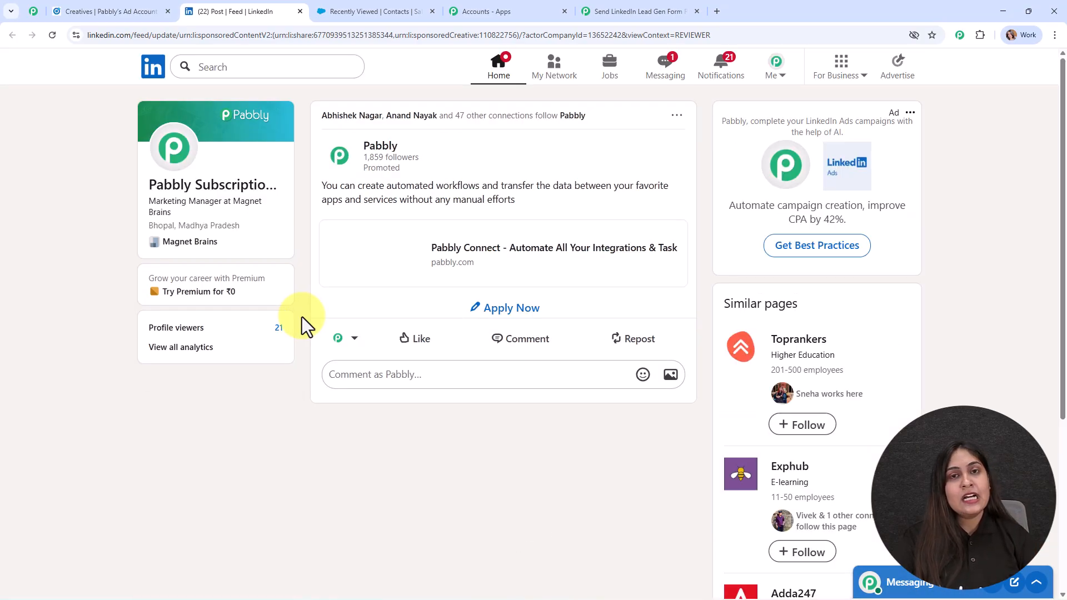
# Step: Submit the sponsored post's Apply Now lead form with a saved test email and a test phone number
pyautogui.click(524, 320)
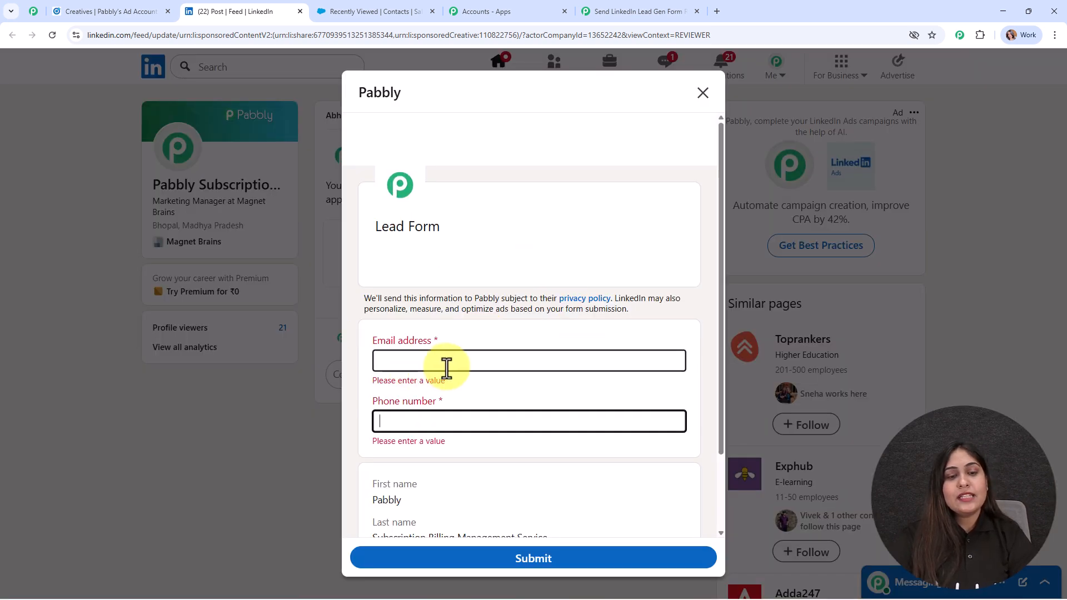
pyautogui.scroll(-2, 475, 398)
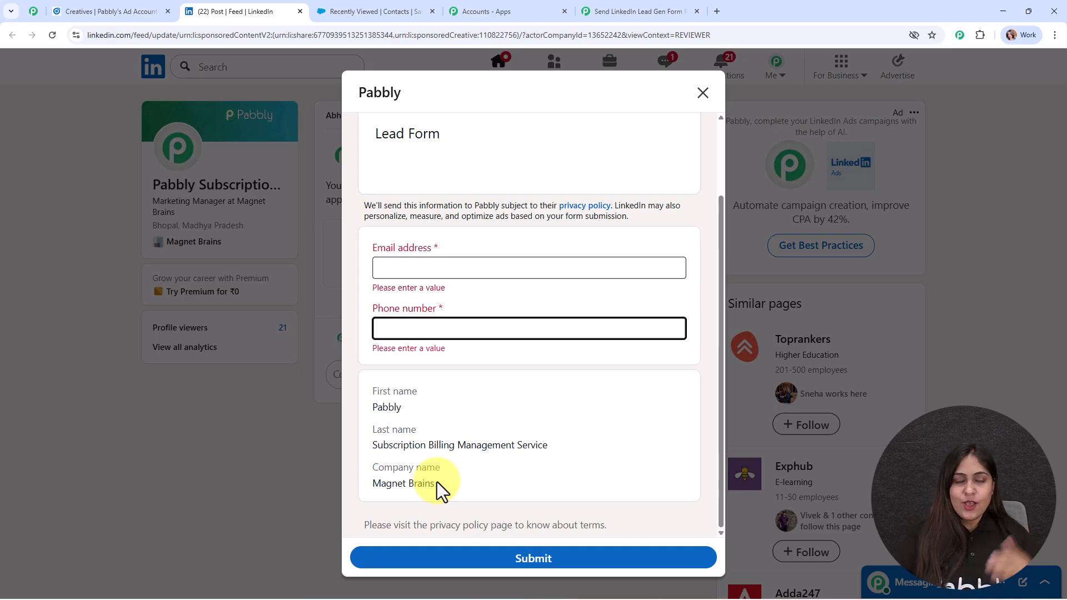
pyautogui.click(417, 269)
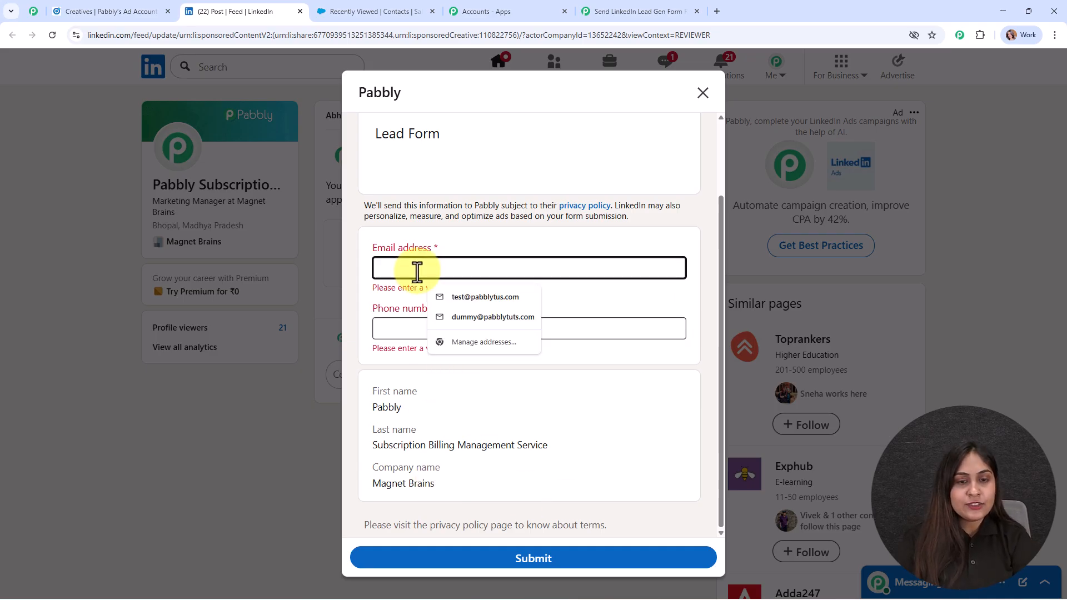
pyautogui.click(470, 297)
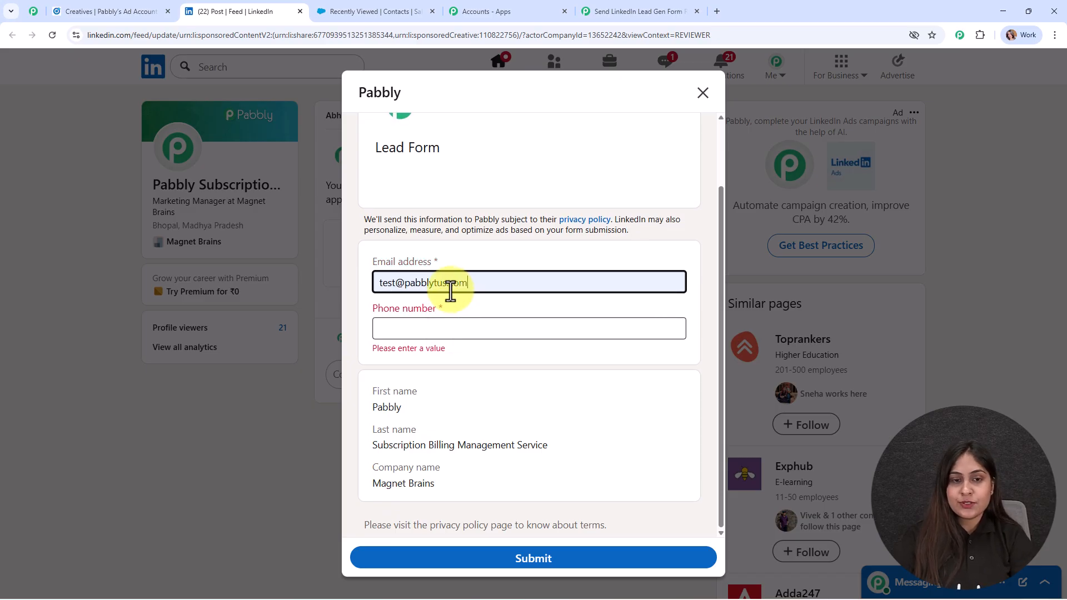
pyautogui.click(443, 285)
pyautogui.write('t')
pyautogui.click(399, 328)
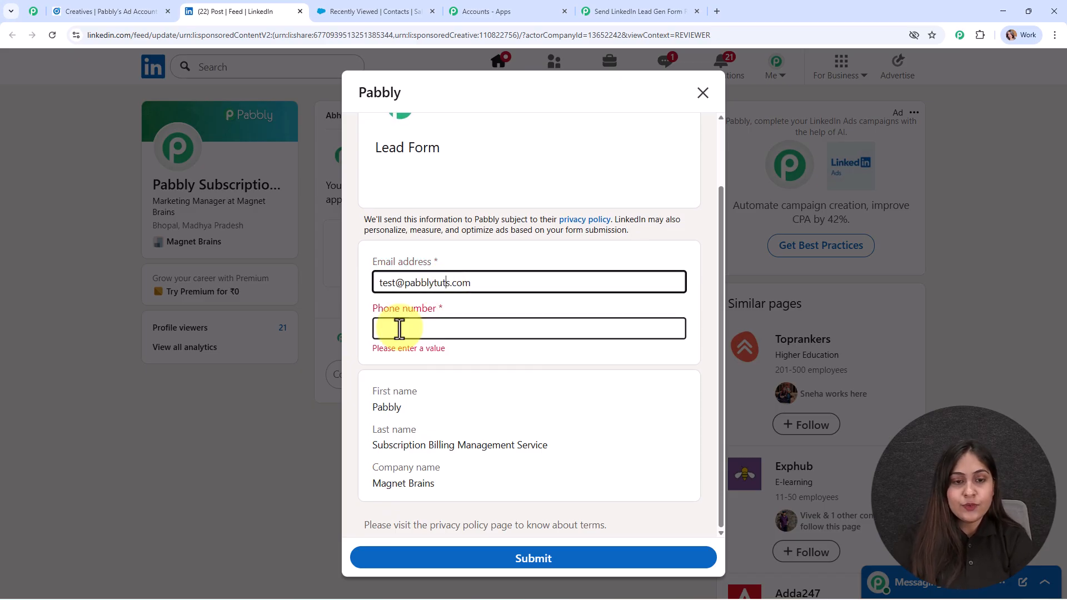
pyautogui.write('+91')
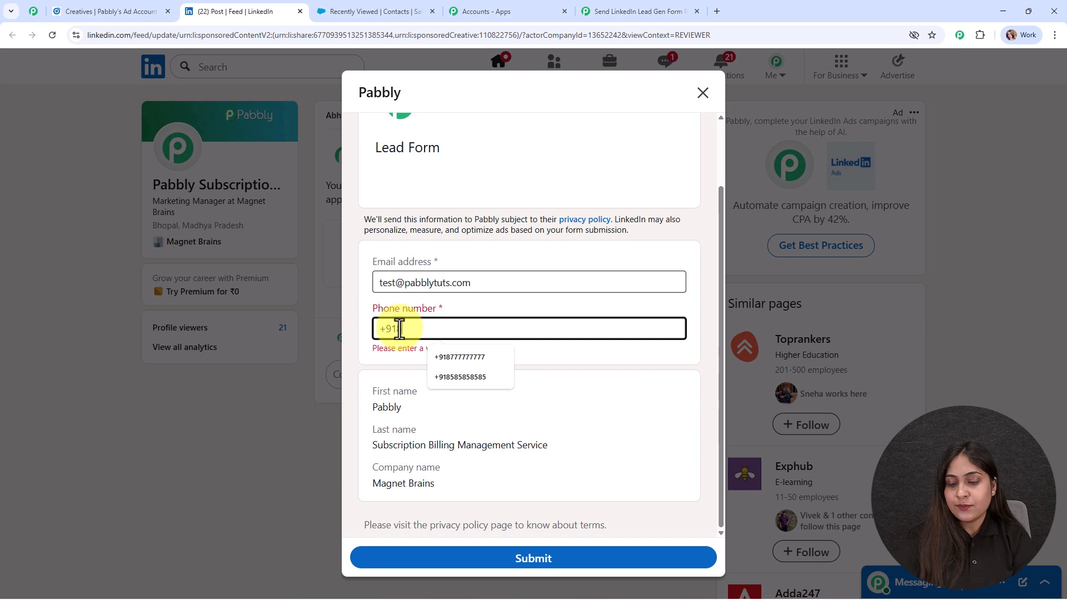
pyautogui.write('8111111111')
pyautogui.click(521, 561)
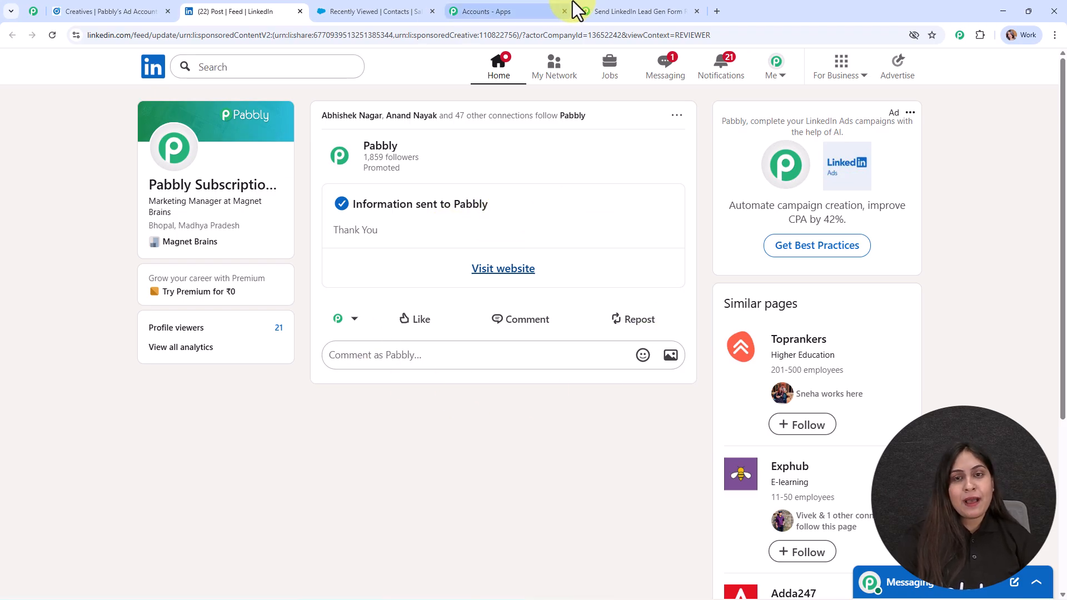
pyautogui.click(623, 5)
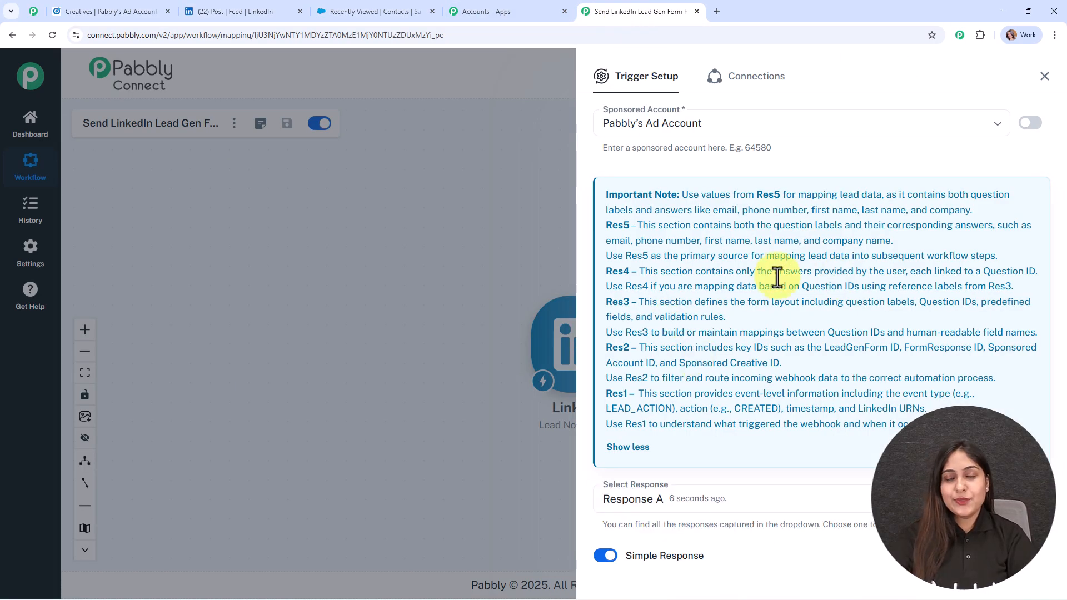
pyautogui.scroll(-8, 787, 282)
pyautogui.moveTo(991, 279); pyautogui.dragTo(806, 302)
pyautogui.moveTo(921, 312); pyautogui.dragTo(808, 313)
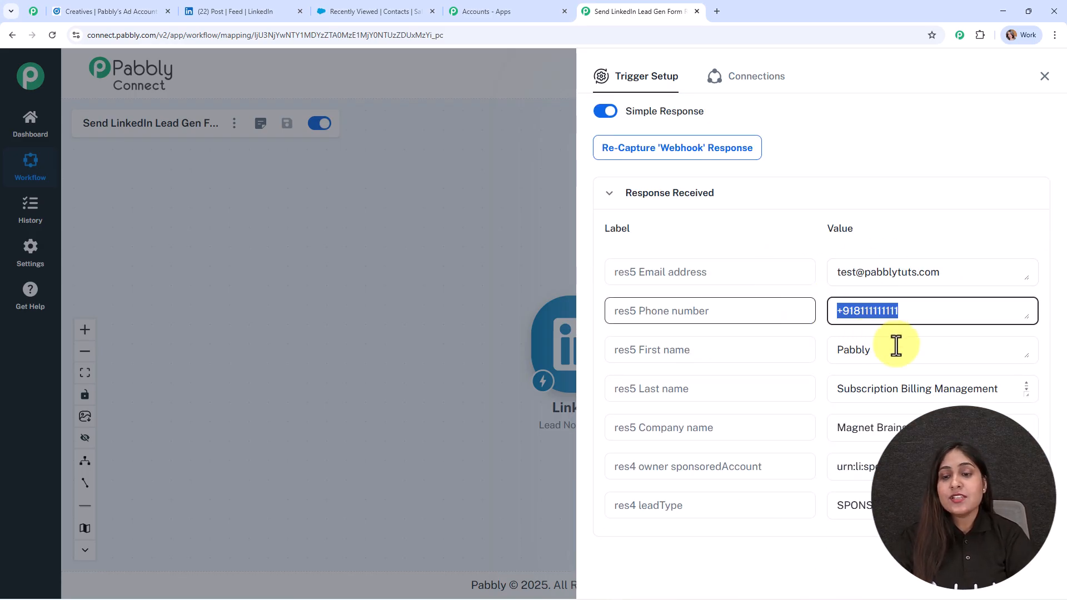
pyautogui.doubleClick(898, 353)
pyautogui.moveTo(905, 428); pyautogui.dragTo(805, 432)
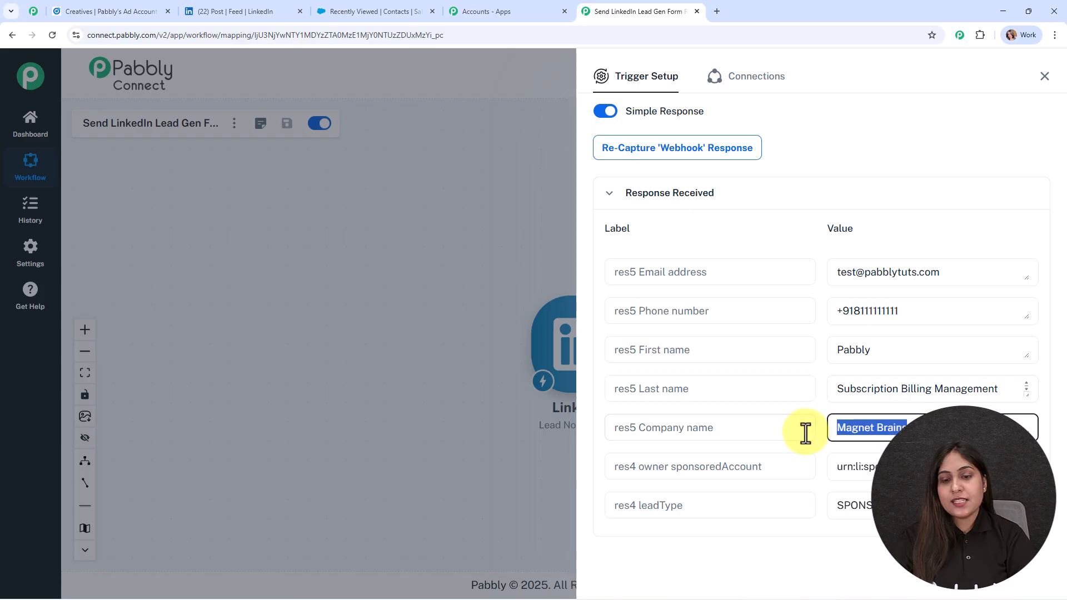
pyautogui.scroll(-9, 889, 434)
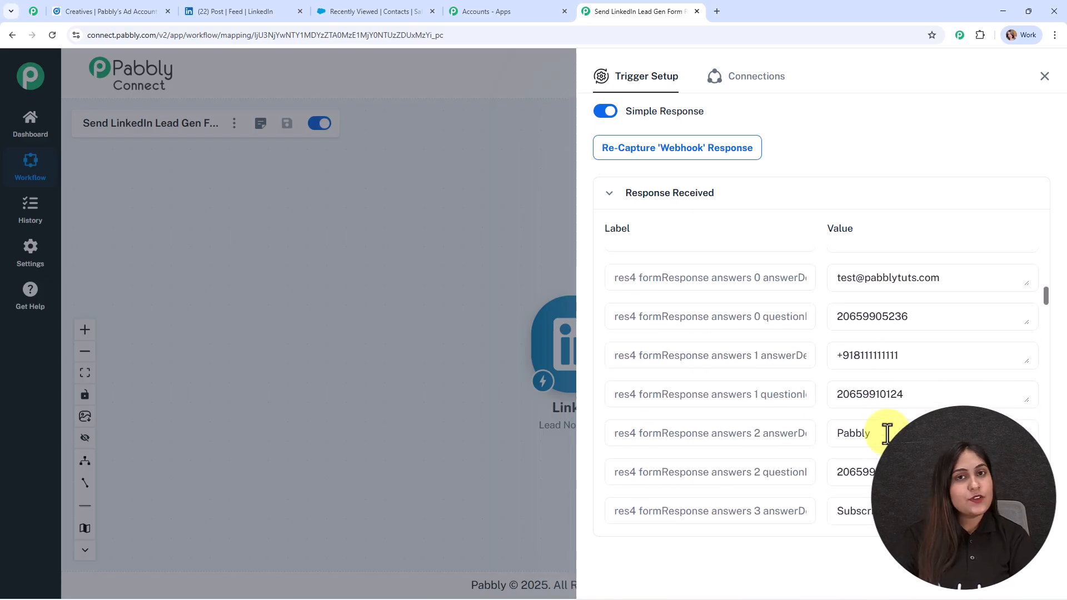
pyautogui.scroll(15, 890, 429)
pyautogui.click(1045, 77)
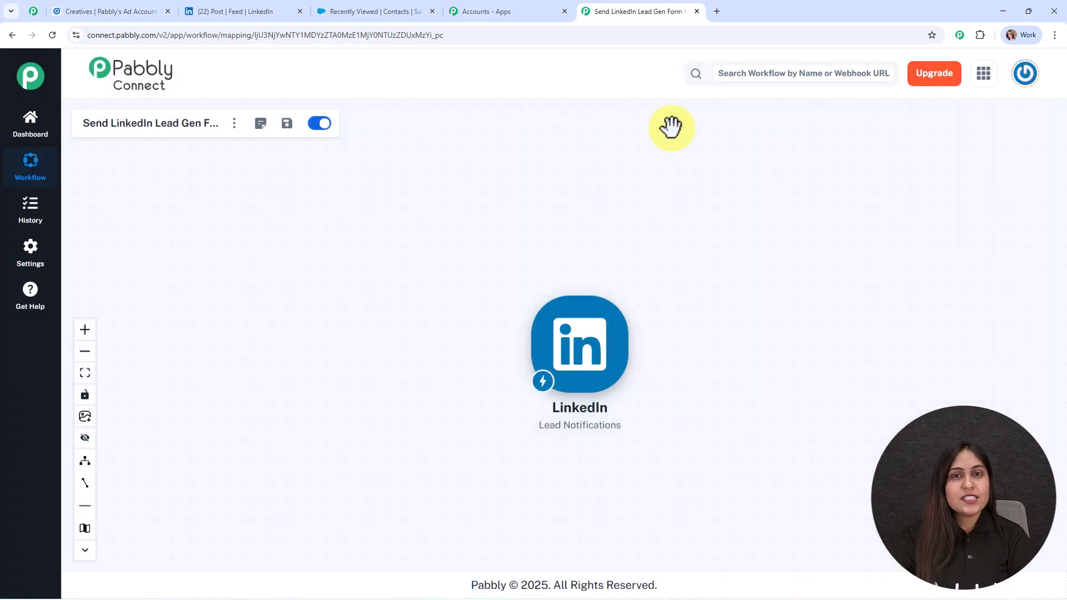
pyautogui.moveTo(628, 353); pyautogui.dragTo(360, 276)
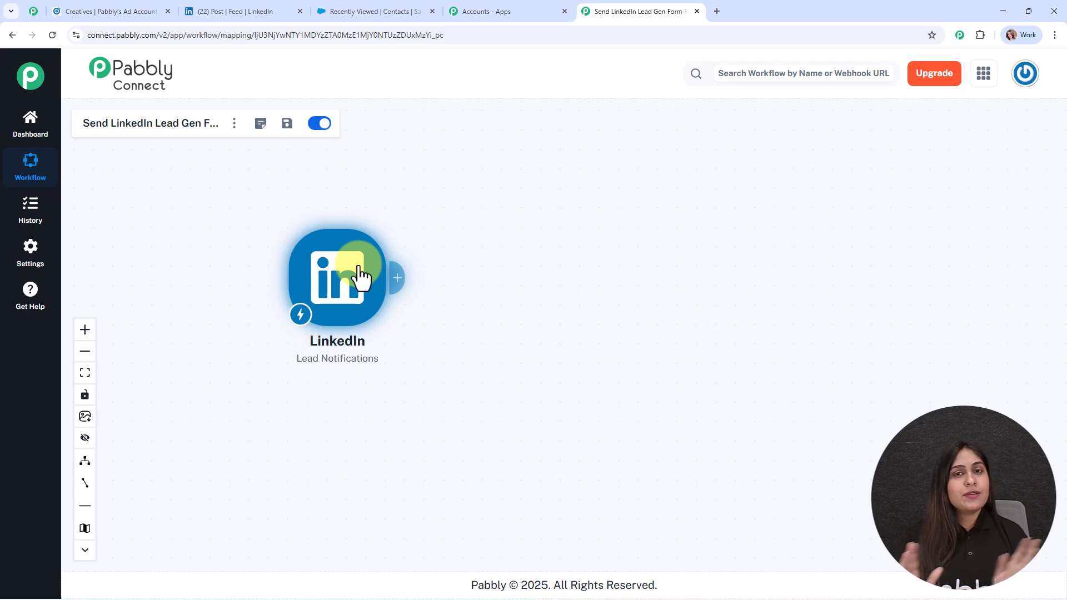
# Step: Add a Salesforce 'Create Contact' action after the LinkedIn trigger and begin adding a new connection
pyautogui.click(396, 278)
pyautogui.write('sales')
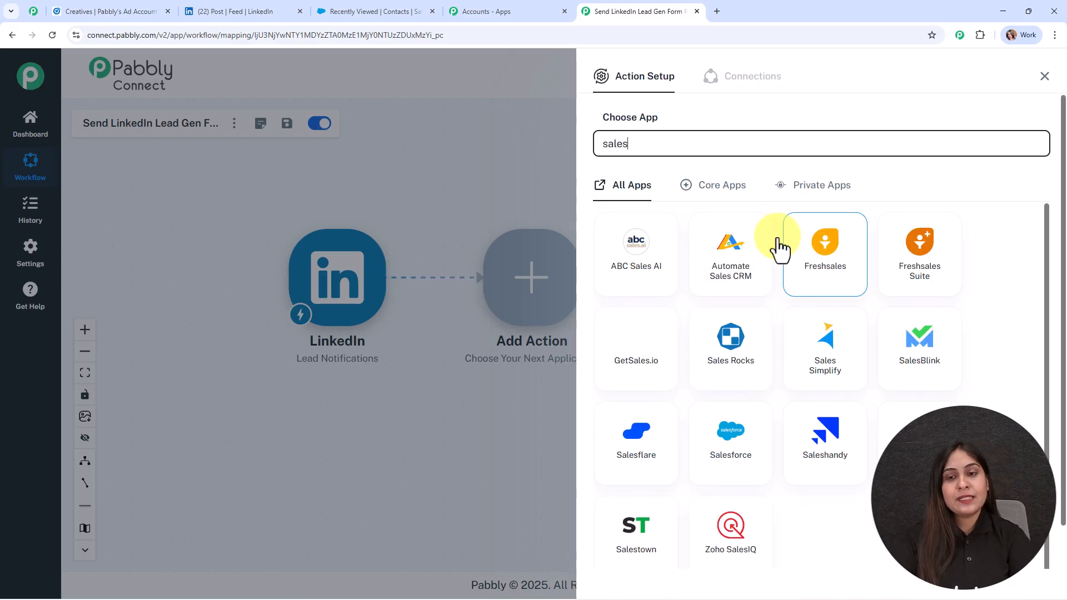
pyautogui.click(744, 457)
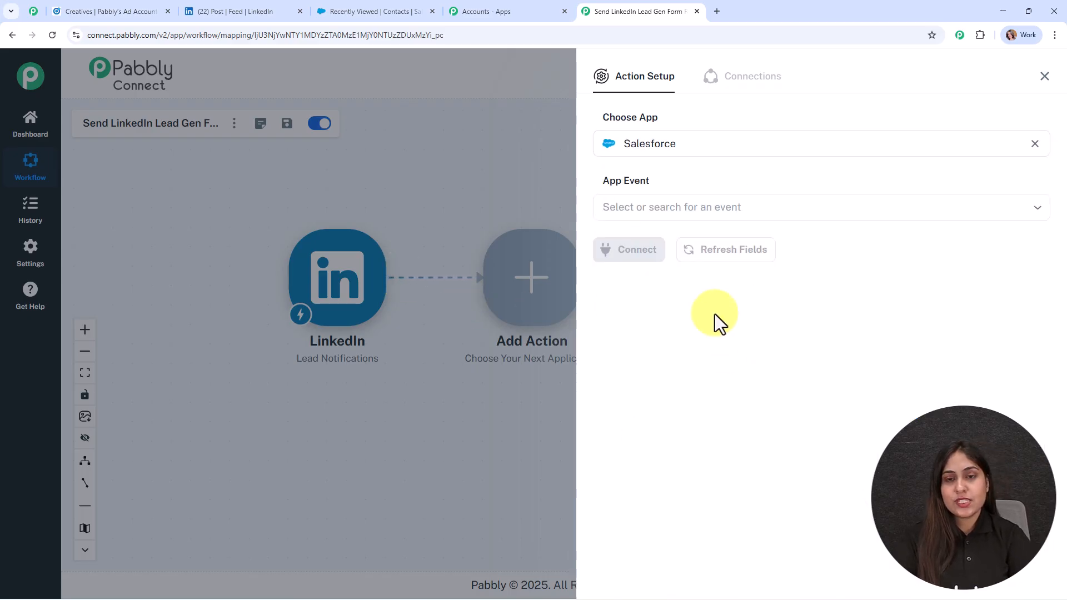
pyautogui.click(644, 220)
pyautogui.click(720, 383)
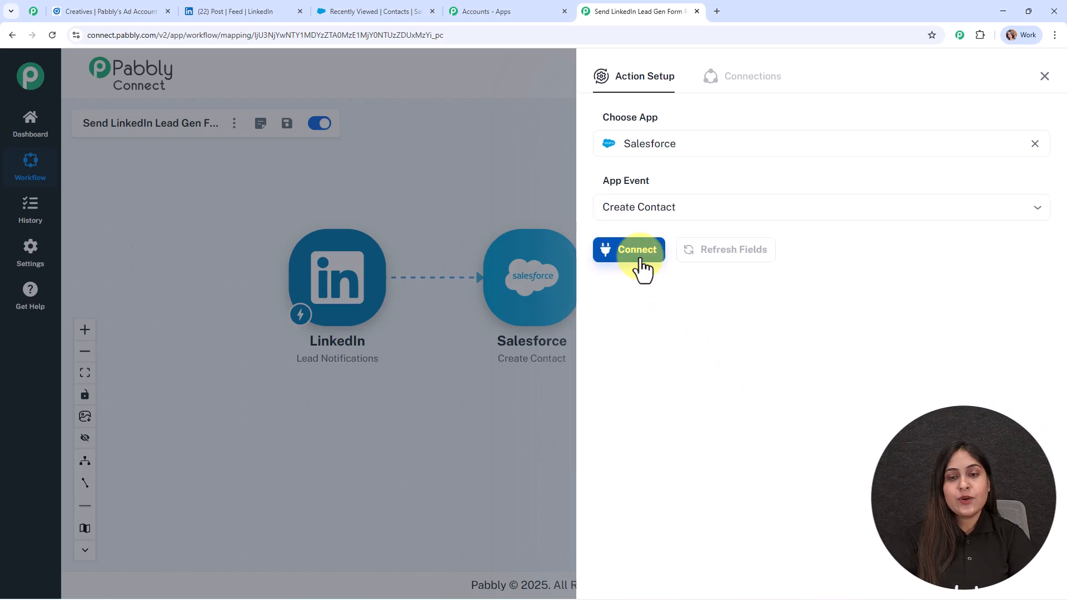
pyautogui.click(639, 257)
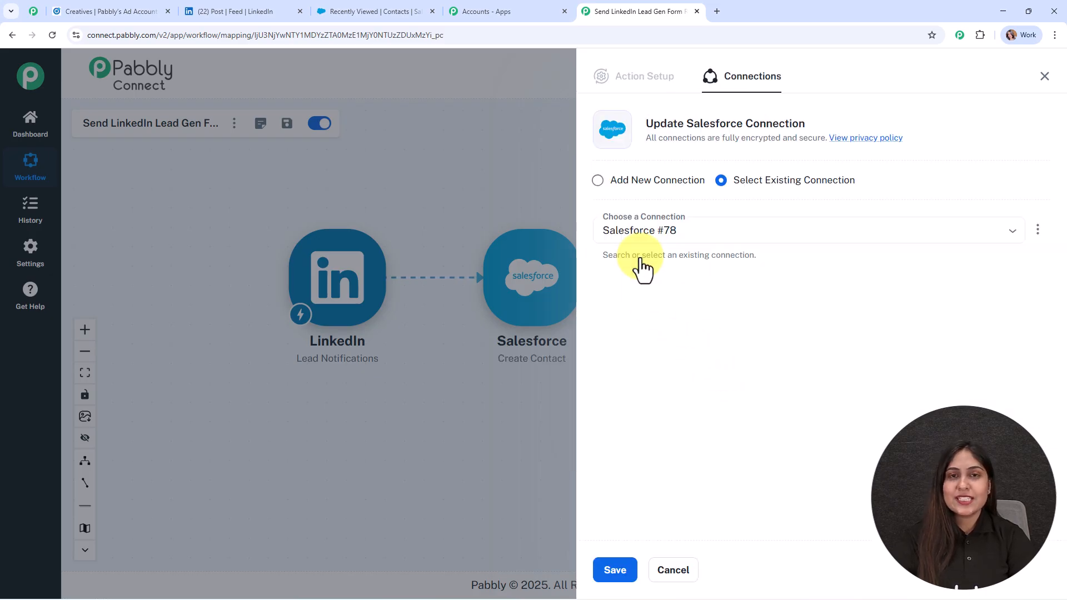
pyautogui.click(615, 181)
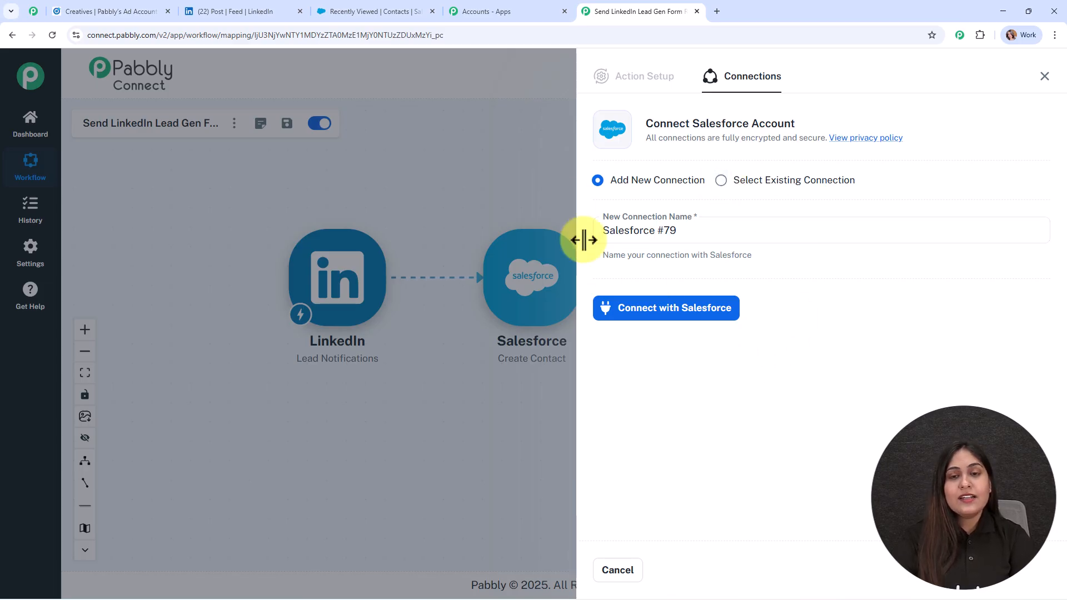
# Step: Connect with Salesforce and allow Pabbly Connect access in the authorisation popup
pyautogui.click(721, 311)
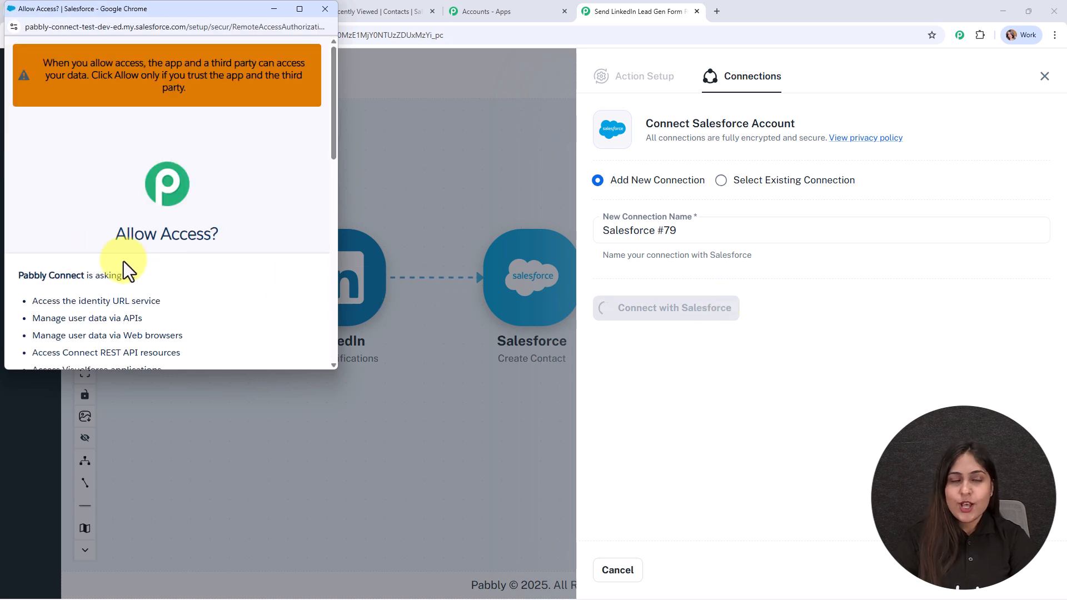
pyautogui.scroll(-10, 206, 278)
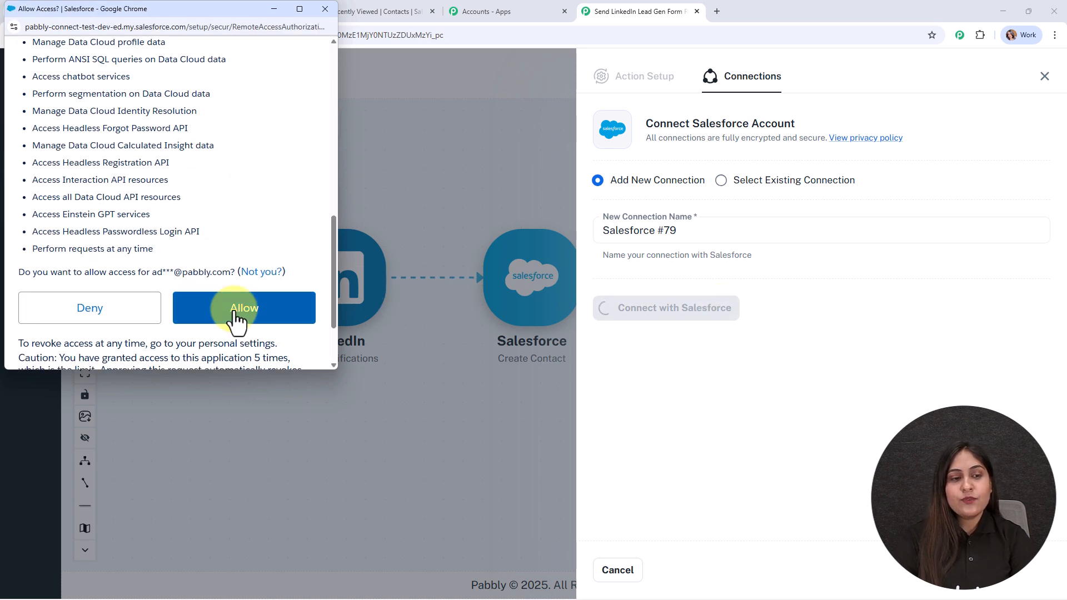
pyautogui.click(236, 318)
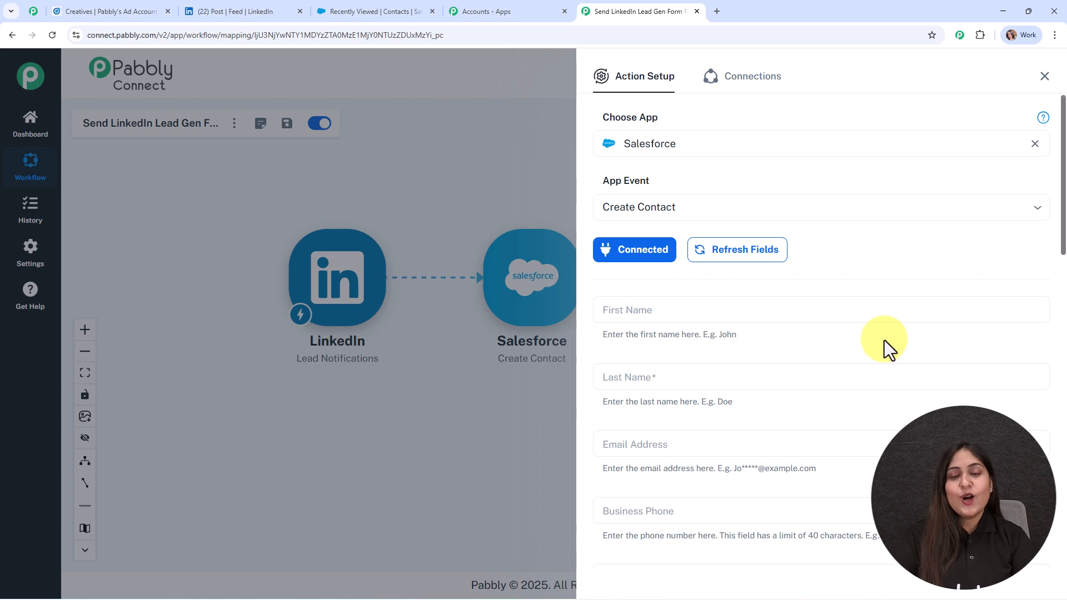
# Step: Map the LinkedIn lead's first name and last name into First Name and Last Name
pyautogui.scroll(-2, 1029, 266)
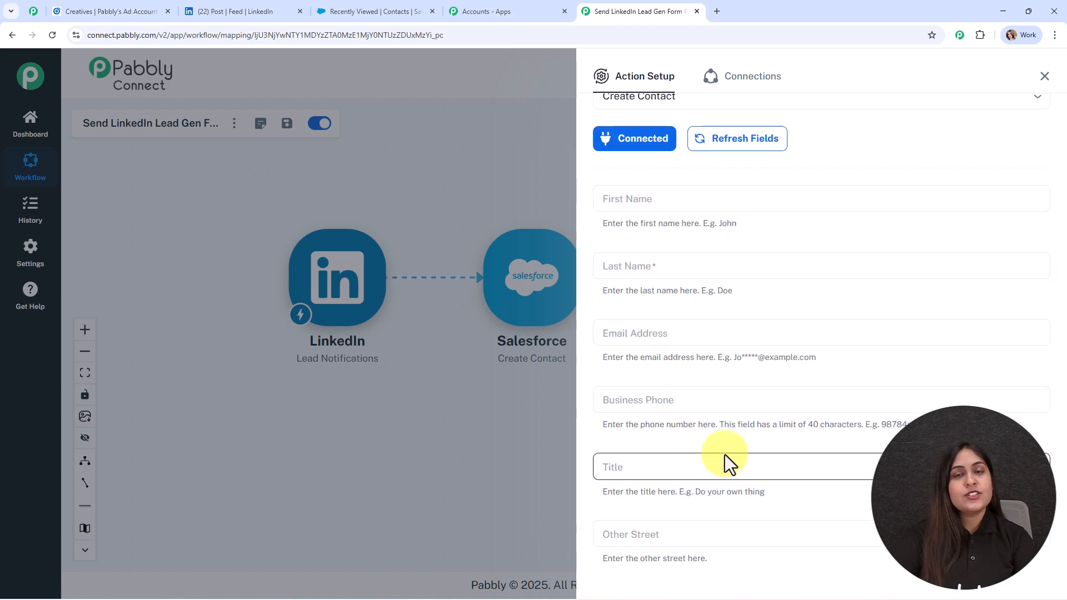
pyautogui.click(653, 202)
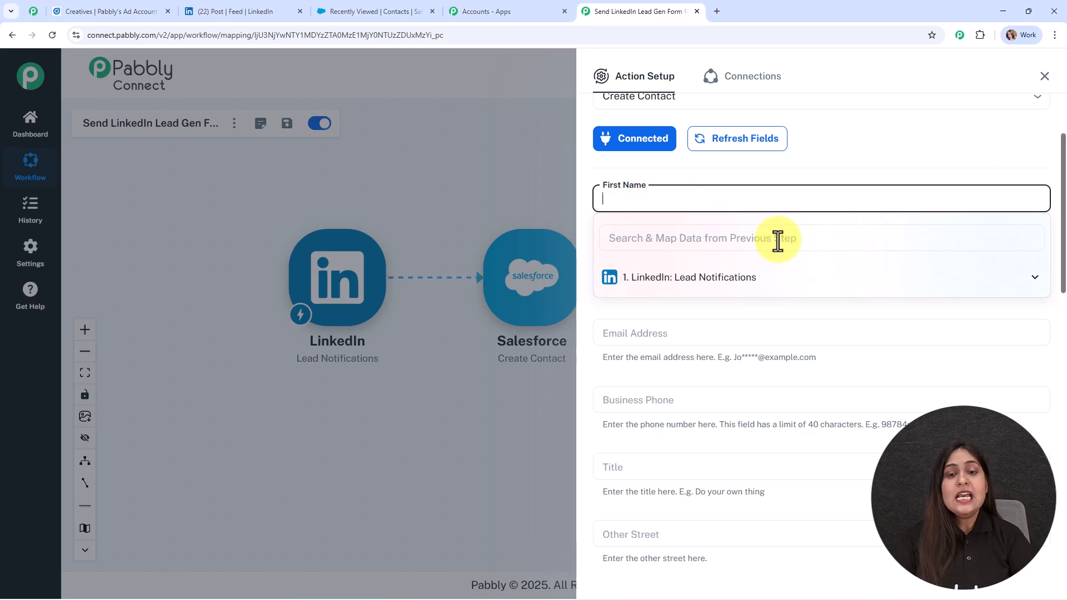
pyautogui.click(759, 278)
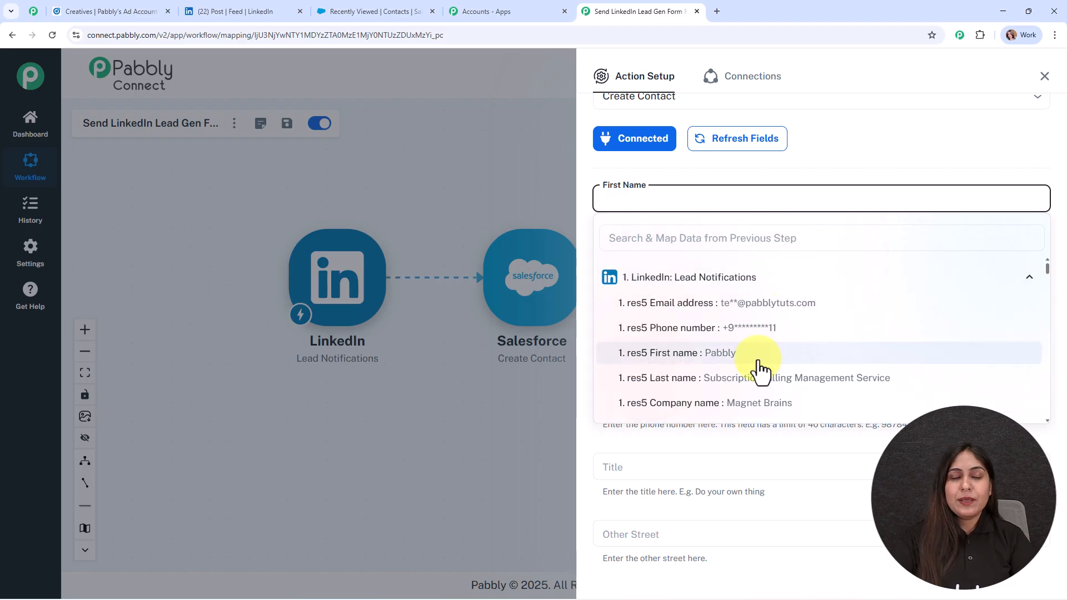
pyautogui.click(723, 354)
pyautogui.click(650, 262)
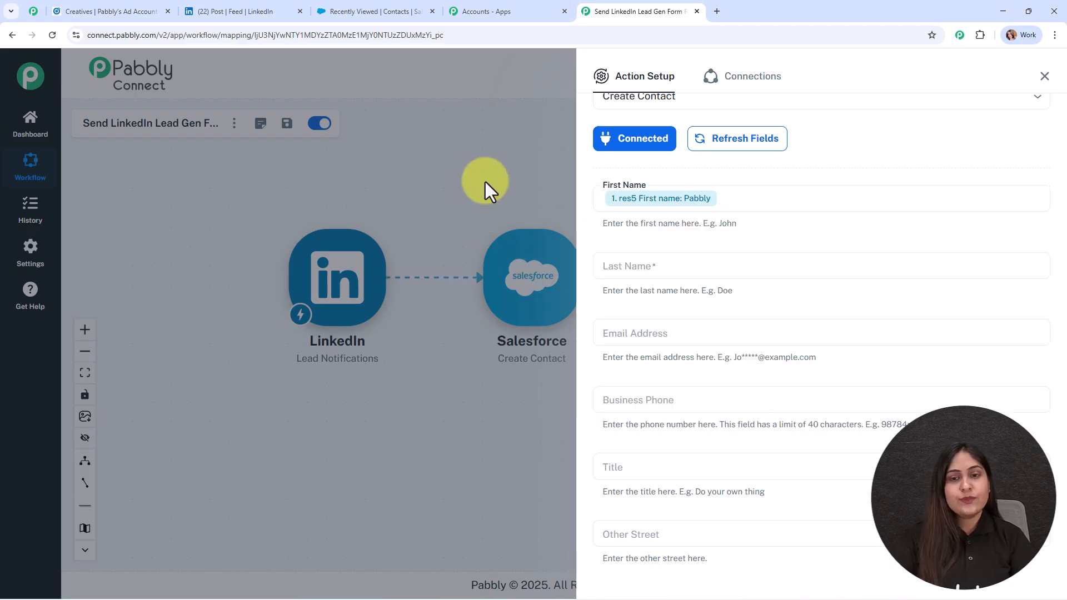
pyautogui.scroll(-2, 645, 222)
pyautogui.click(640, 155)
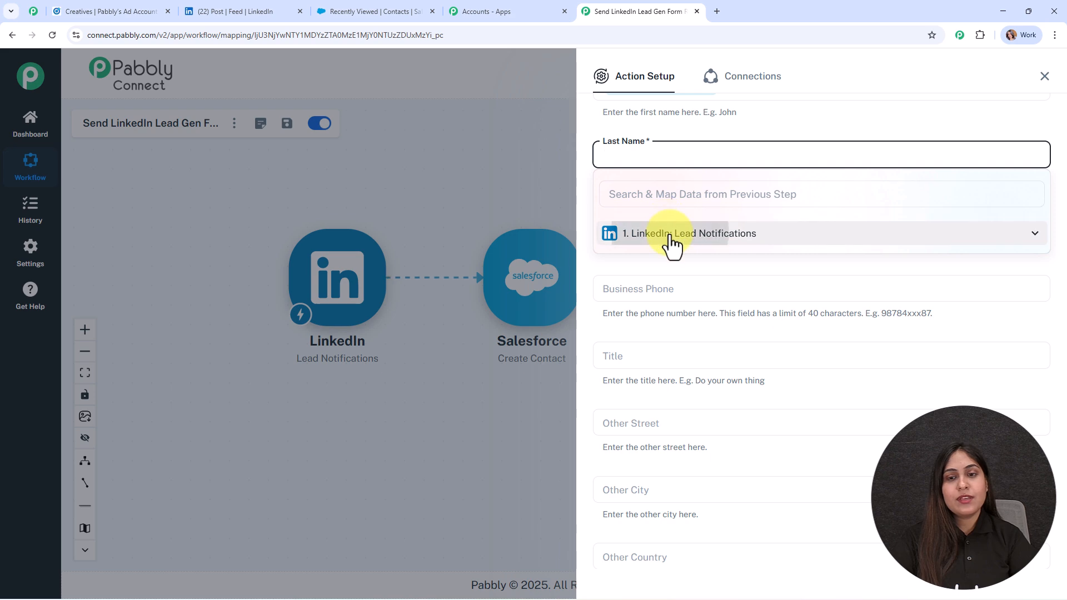
pyautogui.click(674, 235)
pyautogui.click(676, 334)
# Step: Map the lead's email address into Email Address and phone number into Business Phone
pyautogui.scroll(-1, 690, 221)
pyautogui.click(662, 165)
pyautogui.click(720, 251)
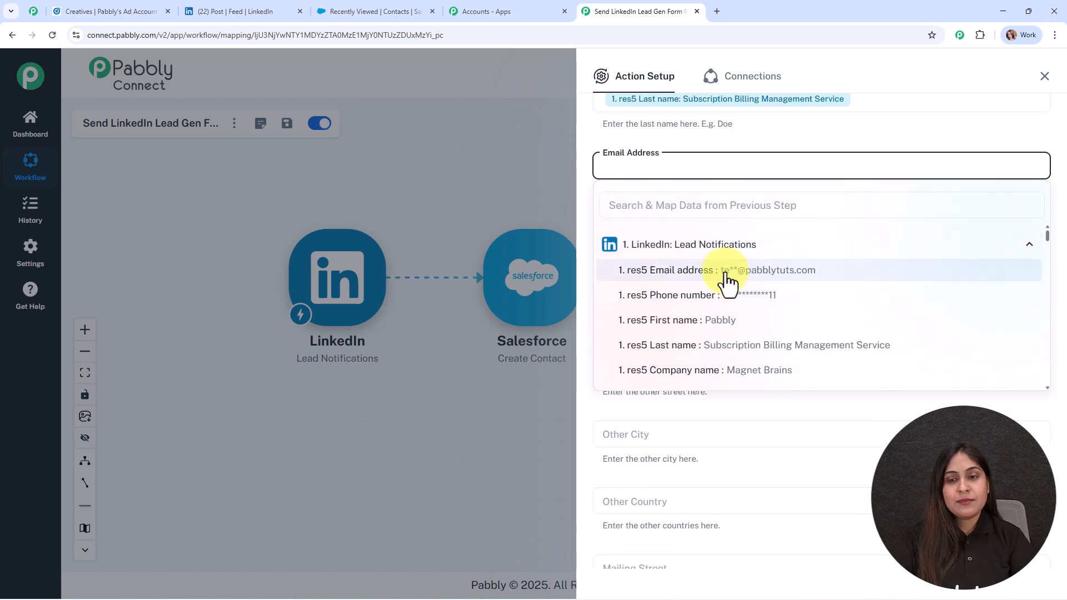
pyautogui.click(724, 271)
pyautogui.scroll(-1, 705, 216)
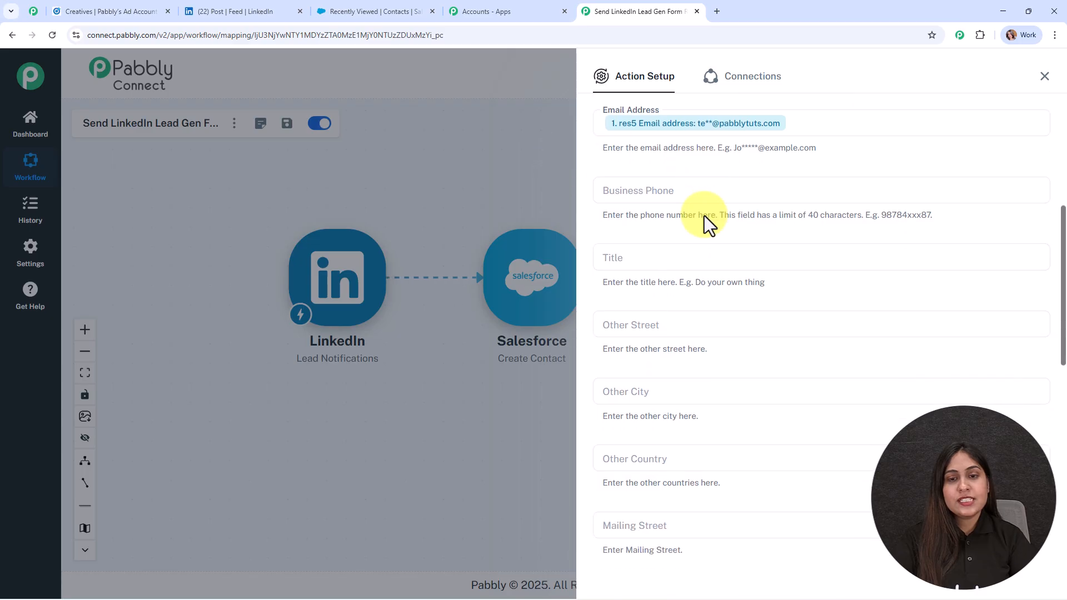
pyautogui.click(679, 188)
pyautogui.click(695, 257)
pyautogui.click(722, 306)
# Step: Map the lead's phone number into Mobile Phone and keep Lead Source as Web
pyautogui.scroll(-2, 712, 183)
pyautogui.scroll(-5, 746, 377)
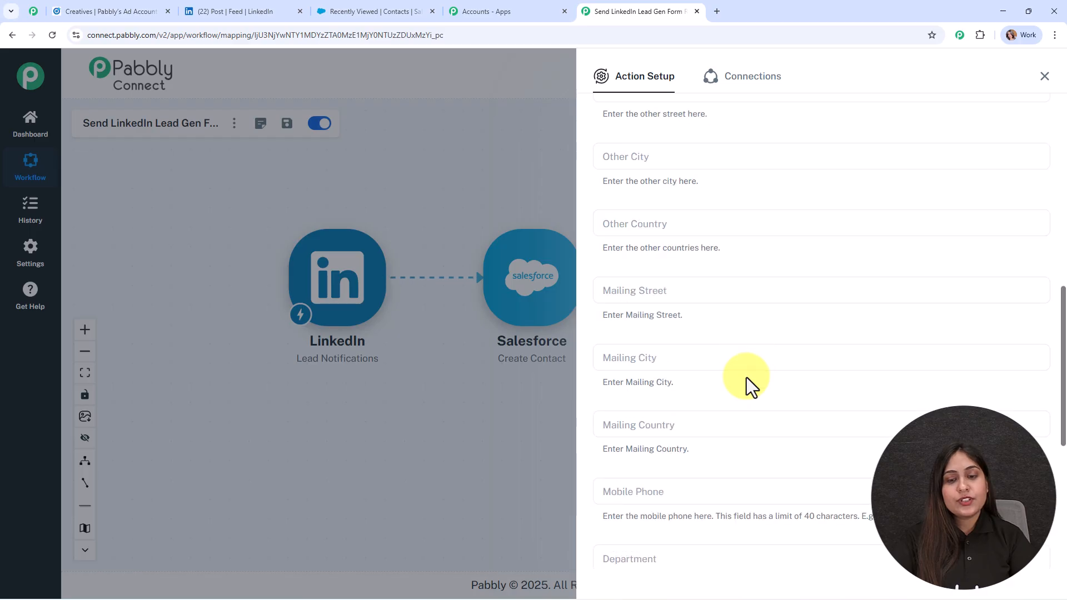
pyautogui.scroll(-2, 756, 255)
pyautogui.click(636, 155)
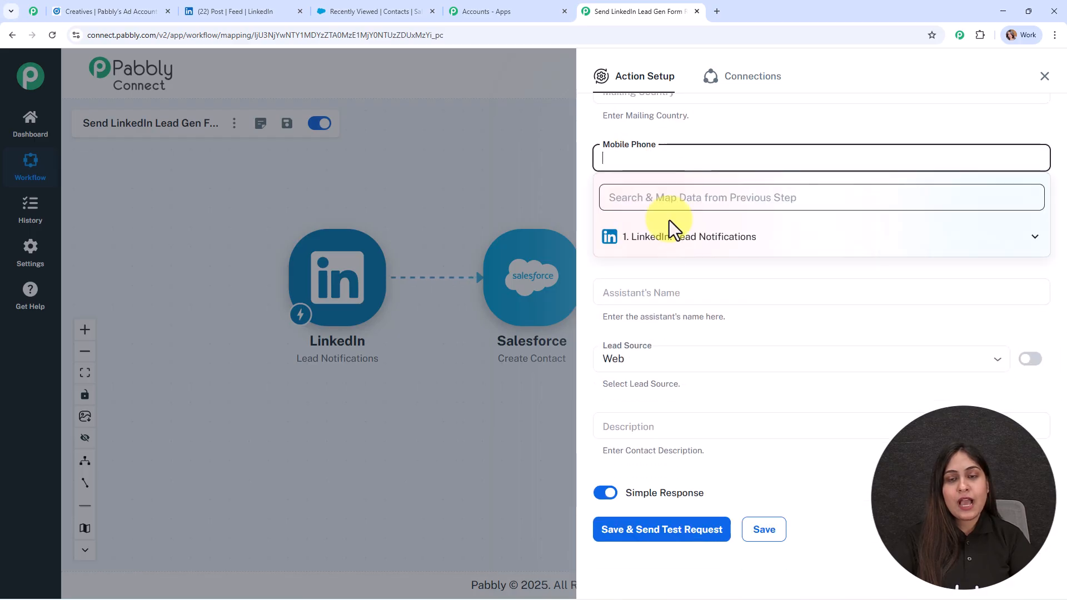
pyautogui.click(678, 239)
pyautogui.click(705, 288)
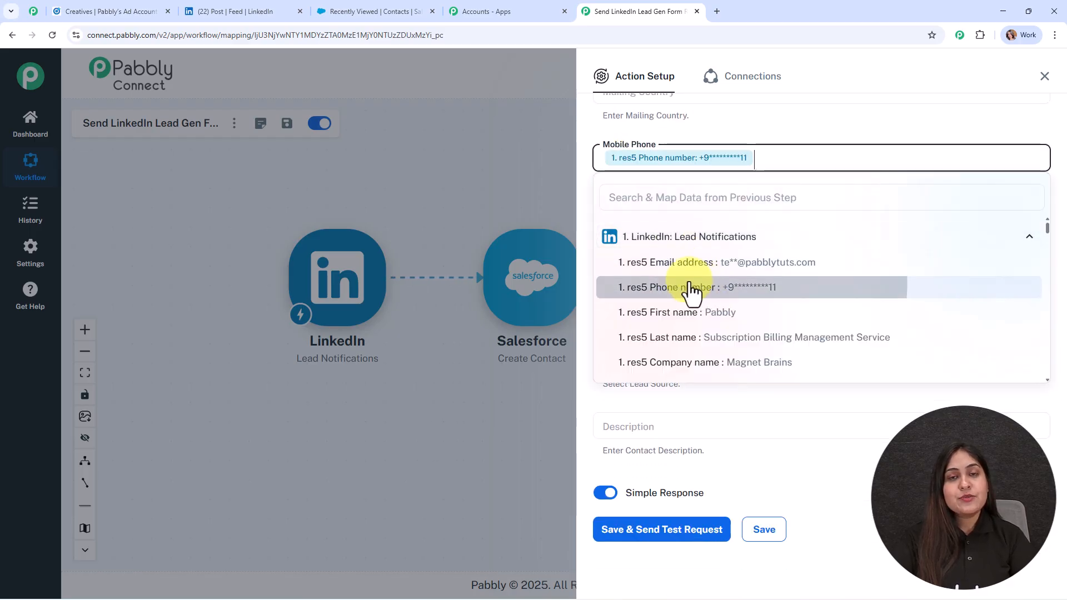
pyautogui.click(529, 176)
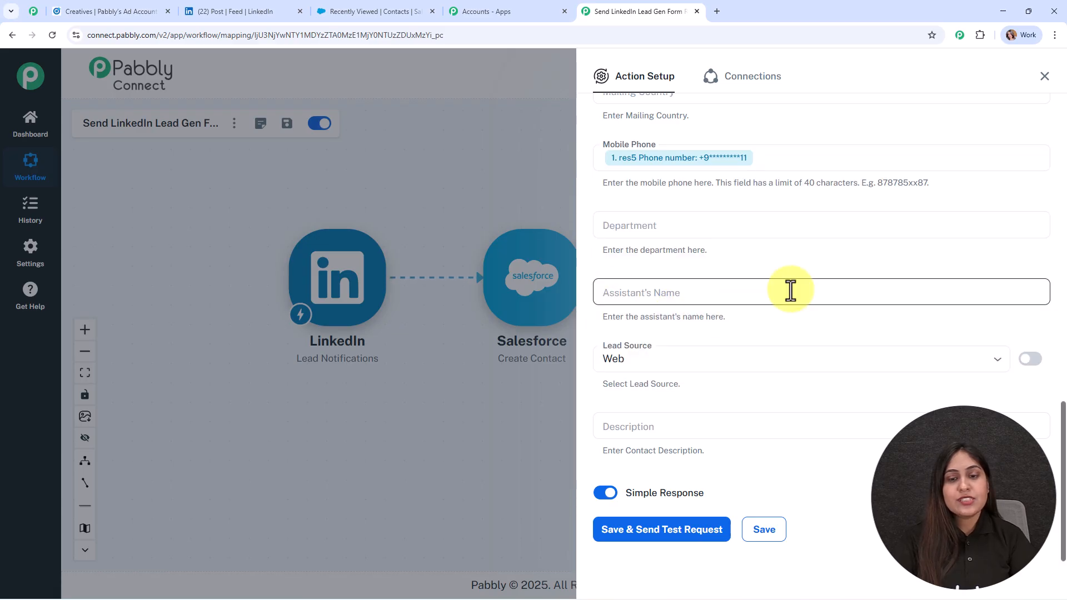
pyautogui.scroll(-1, 722, 306)
pyautogui.click(714, 347)
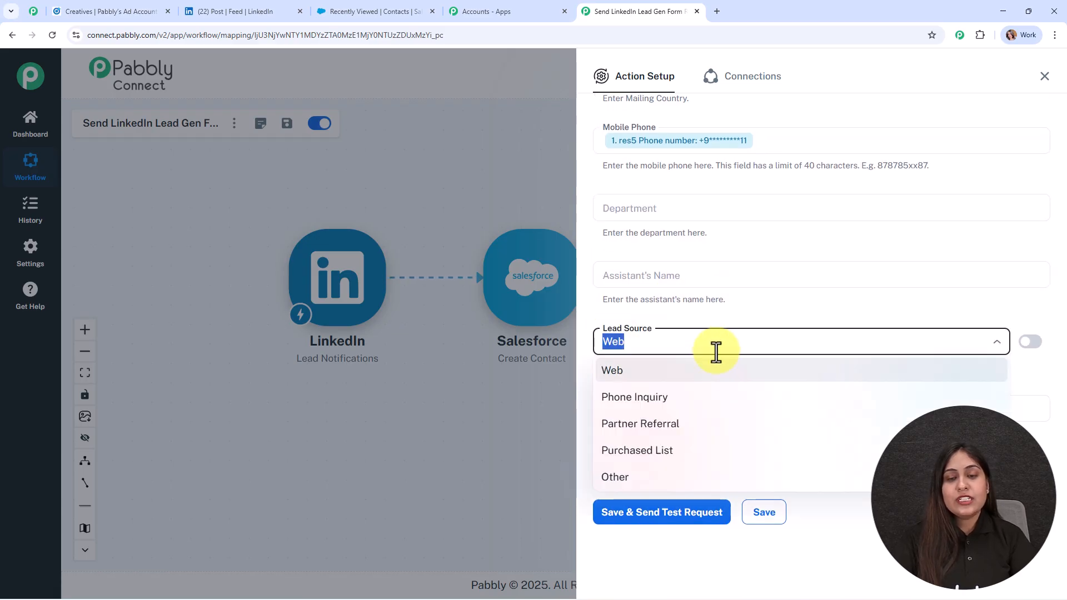
pyautogui.click(726, 380)
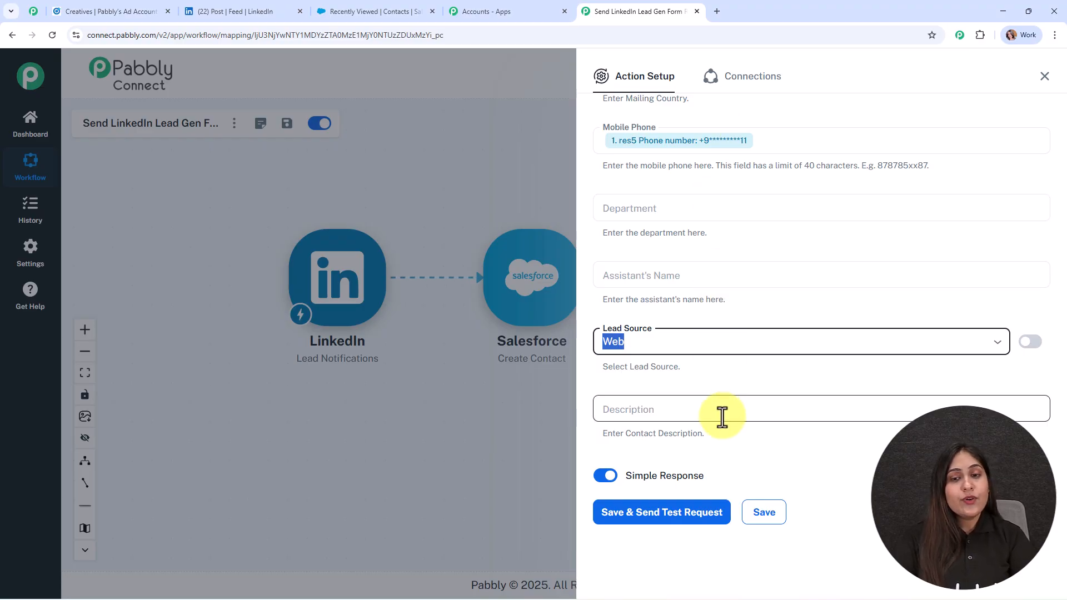
# Step: Save and send a test request to create the contact, then close the Action Setup panel
pyautogui.click(641, 528)
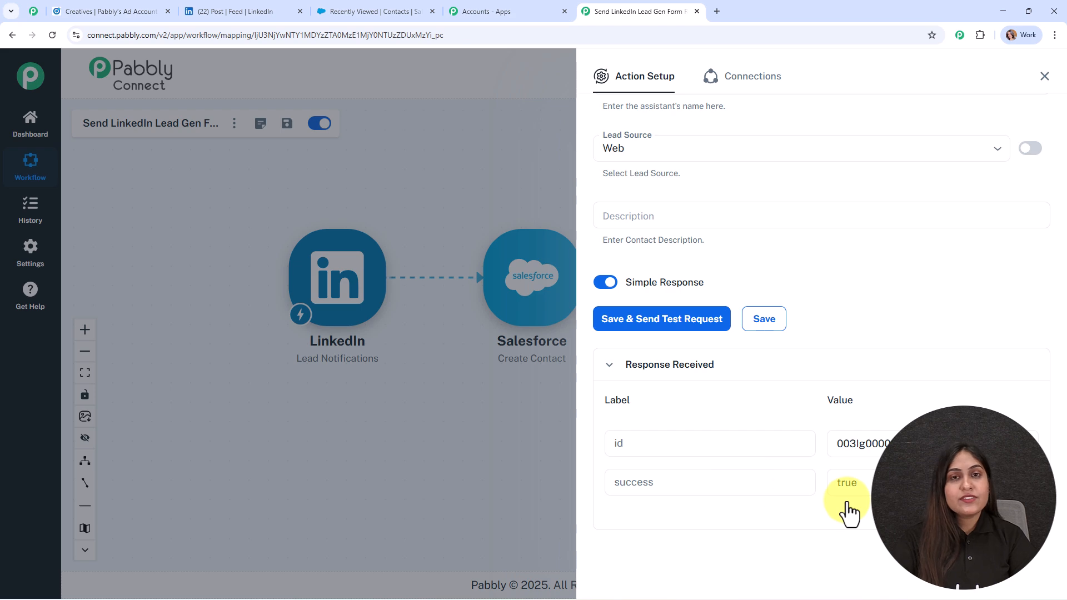
pyautogui.click(1044, 78)
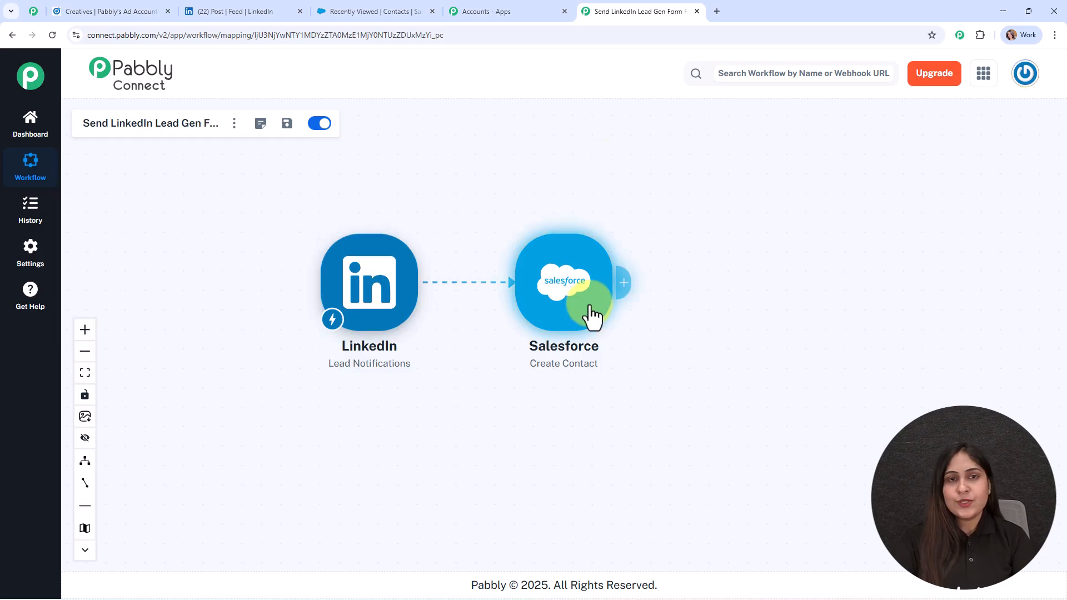
# Step: Reload Salesforce Contacts to confirm the new test contact, then return to the Pabbly workflow canvas
pyautogui.click(389, 11)
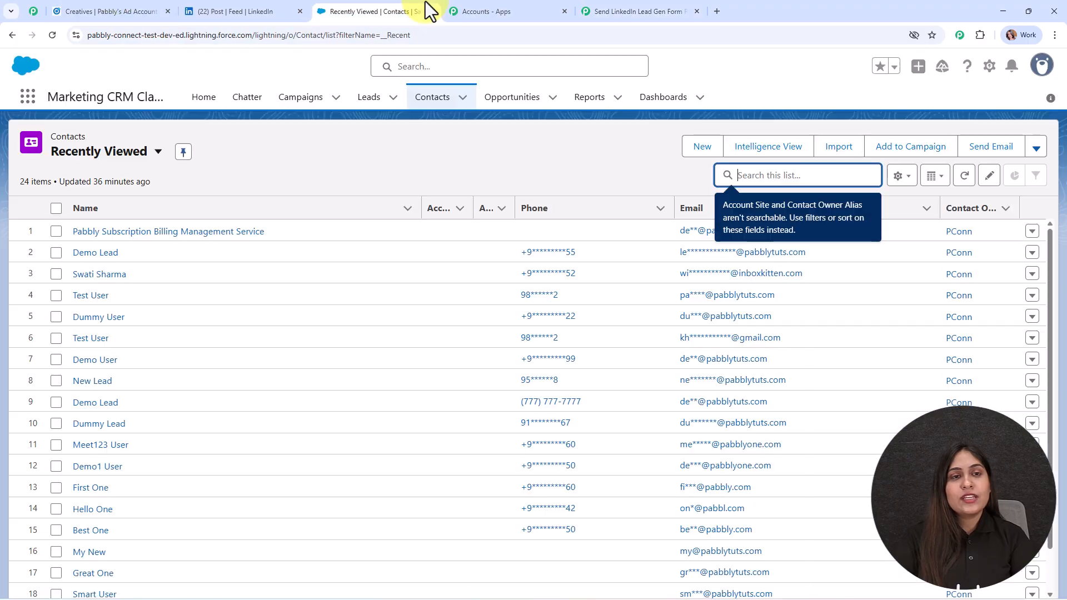
pyautogui.click(53, 35)
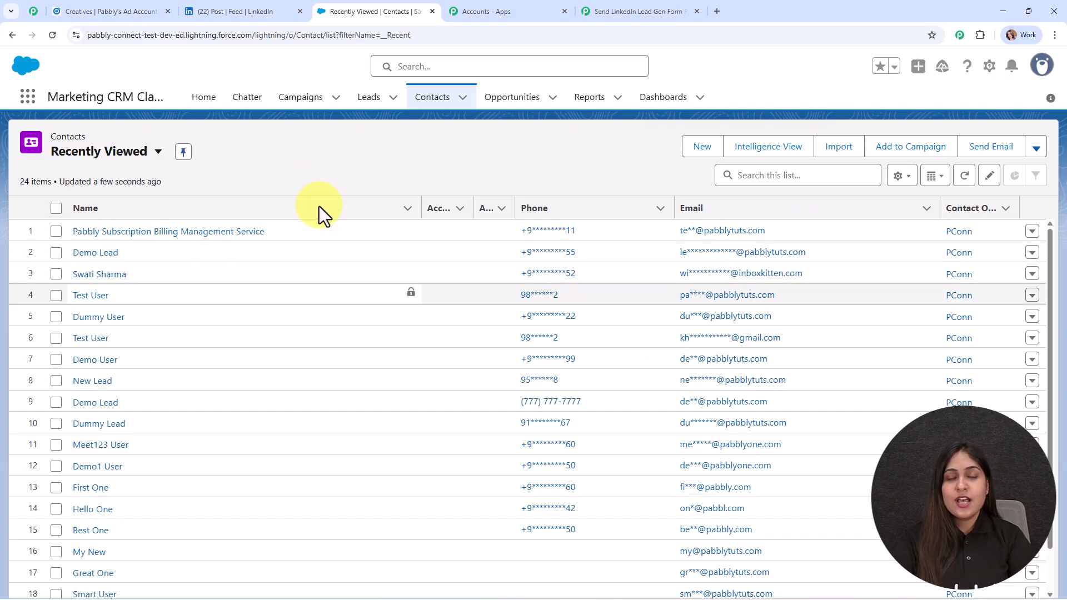
pyautogui.click(610, 10)
pyautogui.moveTo(512, 171); pyautogui.dragTo(574, 182)
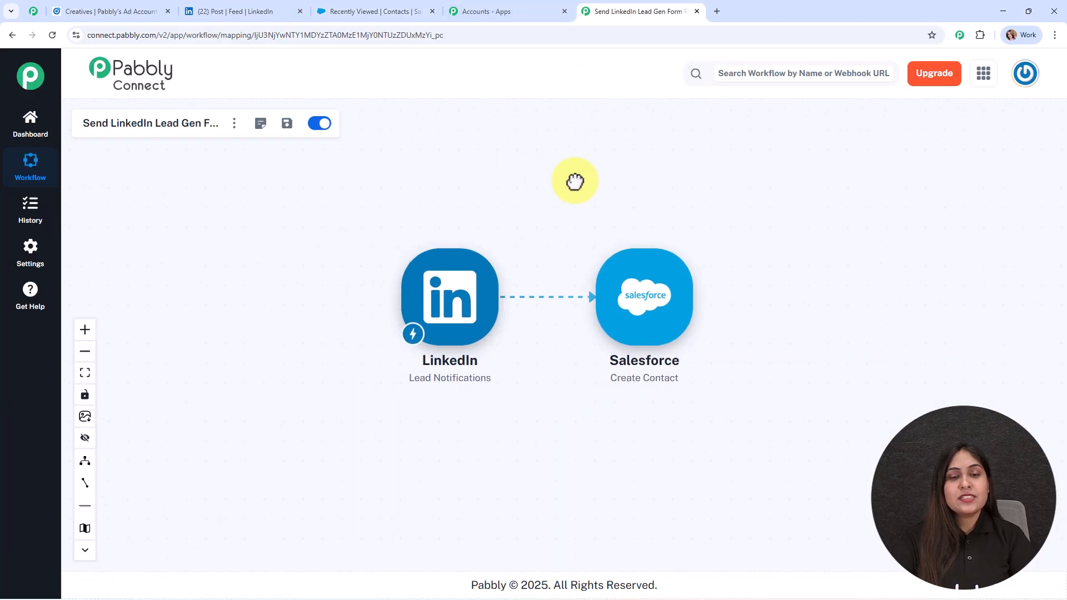